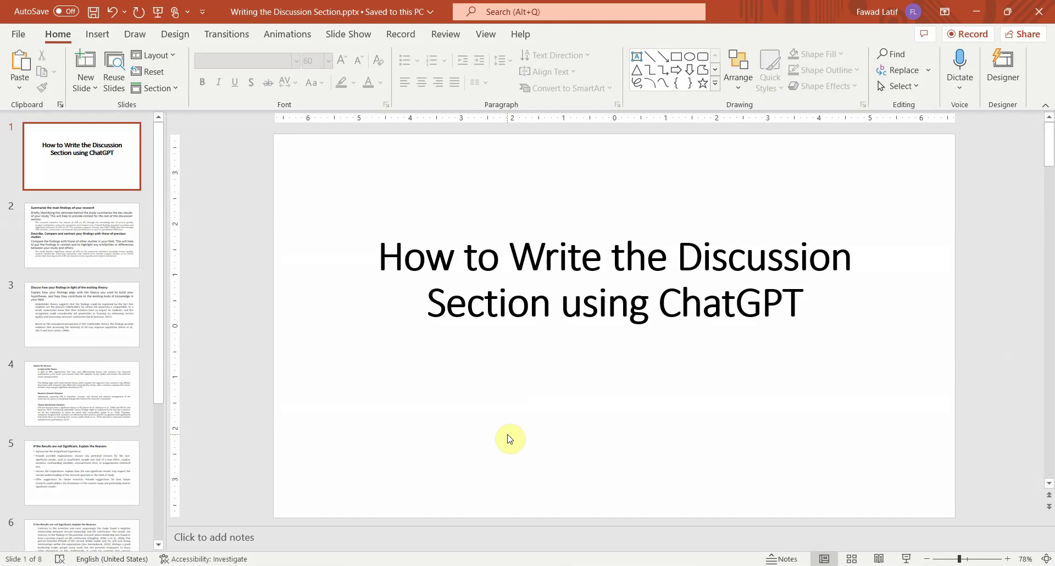
Step: Open slide 2 and read its 'Summarize the main findings' heading and USR example paragraph
{"action": "left_click", "coordinate": [93, 232]}
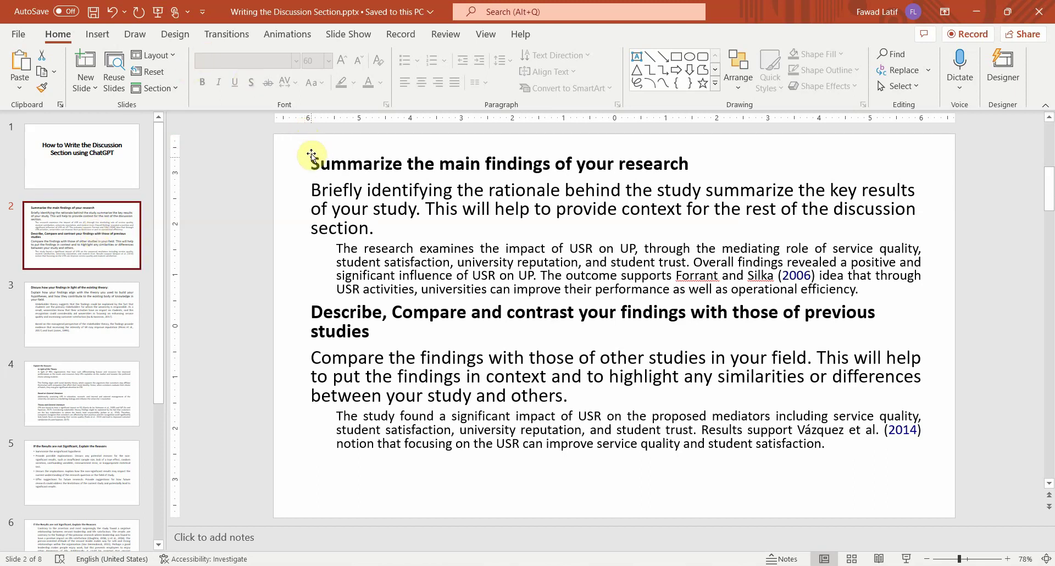
{"action": "left_click_drag", "start_coordinate": [312, 163], "coordinate": [663, 166]}
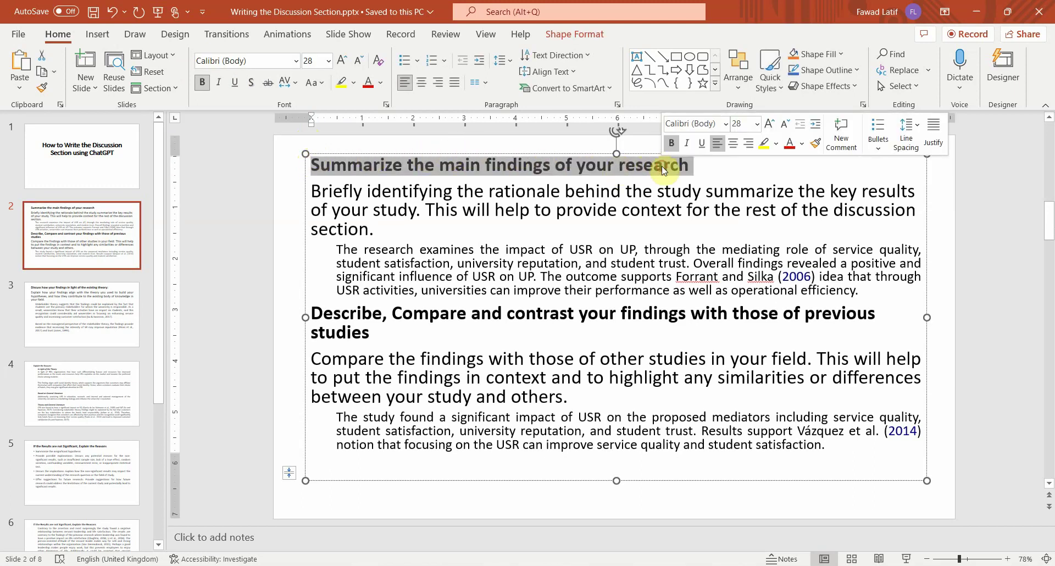
{"action": "double_click", "coordinate": [385, 193]}
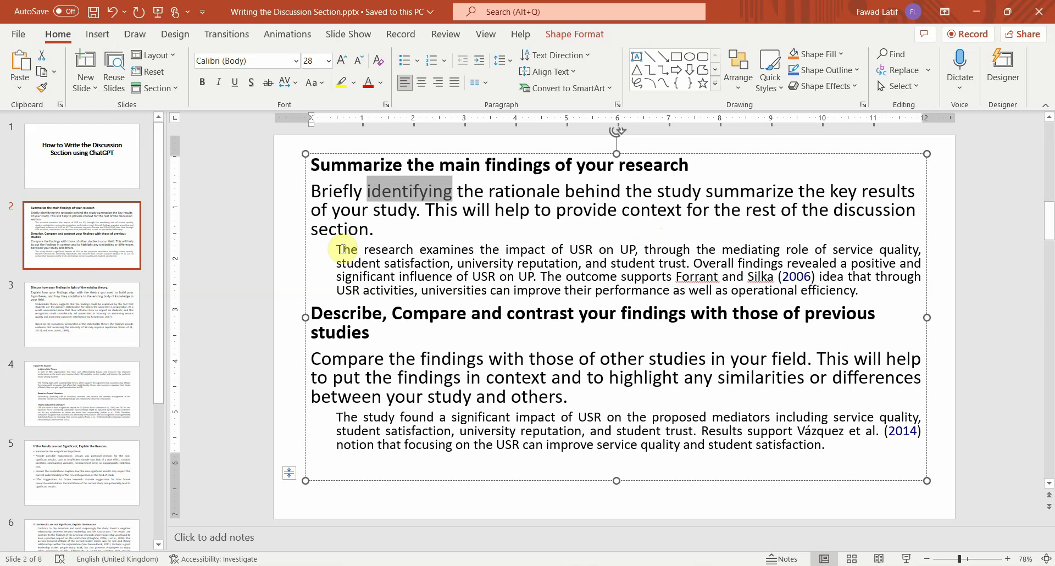
{"action": "left_click_drag", "start_coordinate": [342, 249], "coordinate": [871, 284]}
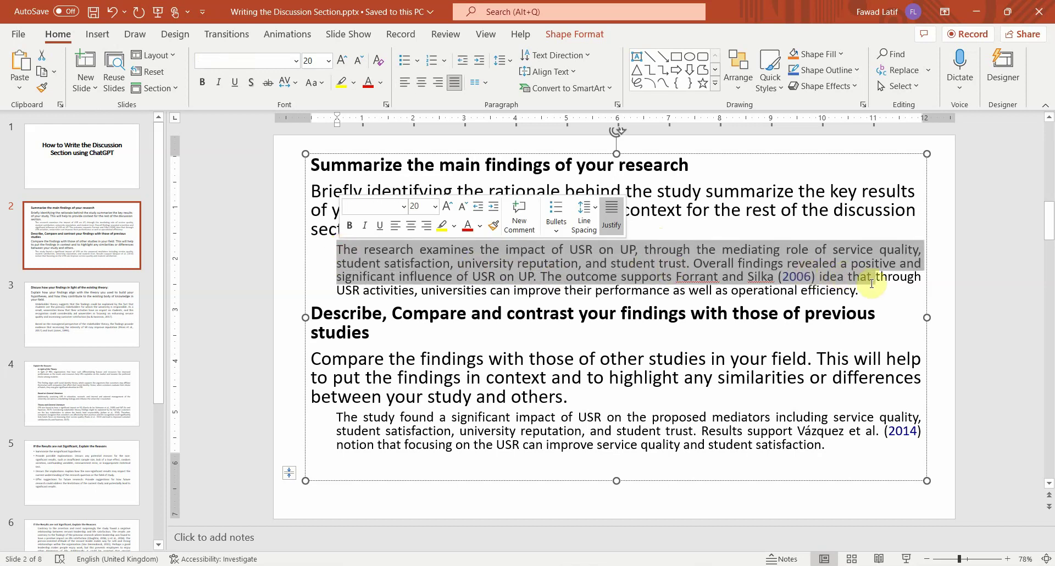
{"action": "left_click", "coordinate": [692, 254]}
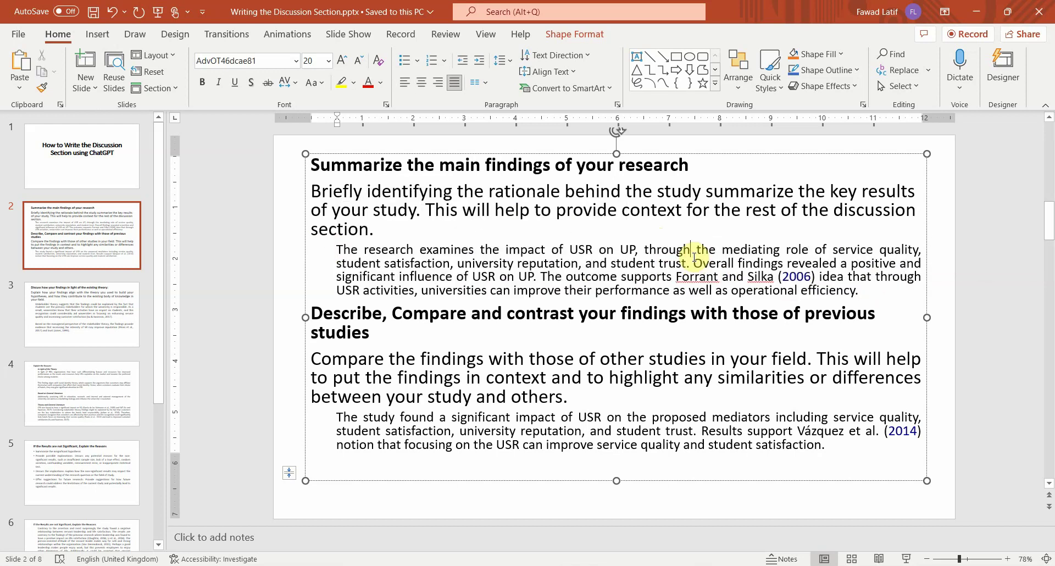
{"action": "left_click_drag", "start_coordinate": [693, 257], "coordinate": [857, 291]}
{"action": "left_click", "coordinate": [522, 275]}
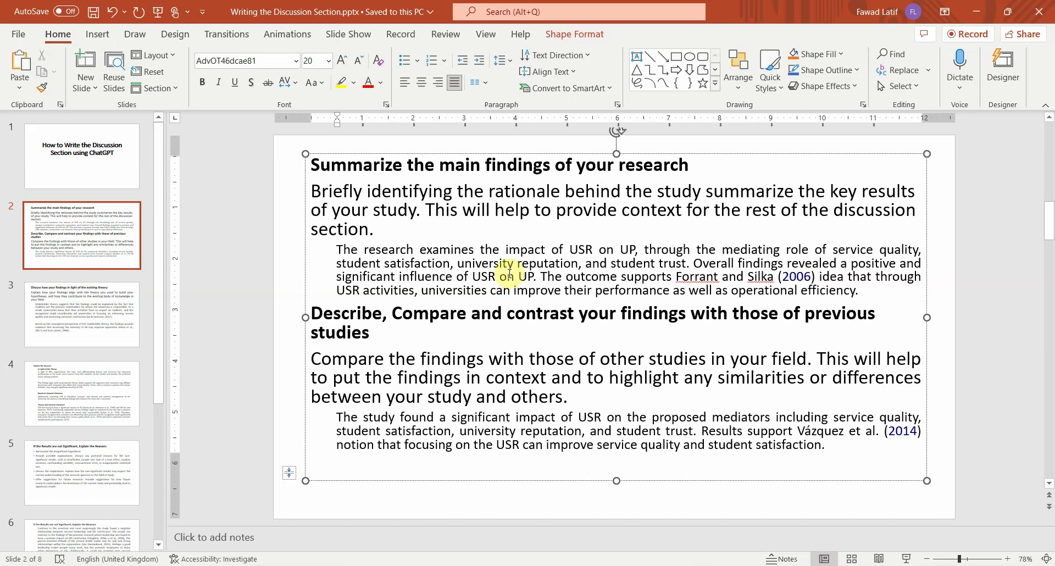
Step: Review the 'Describe, Compare and contrast' heading, then go to slide 3 on existing theory
{"action": "left_click", "coordinate": [319, 313]}
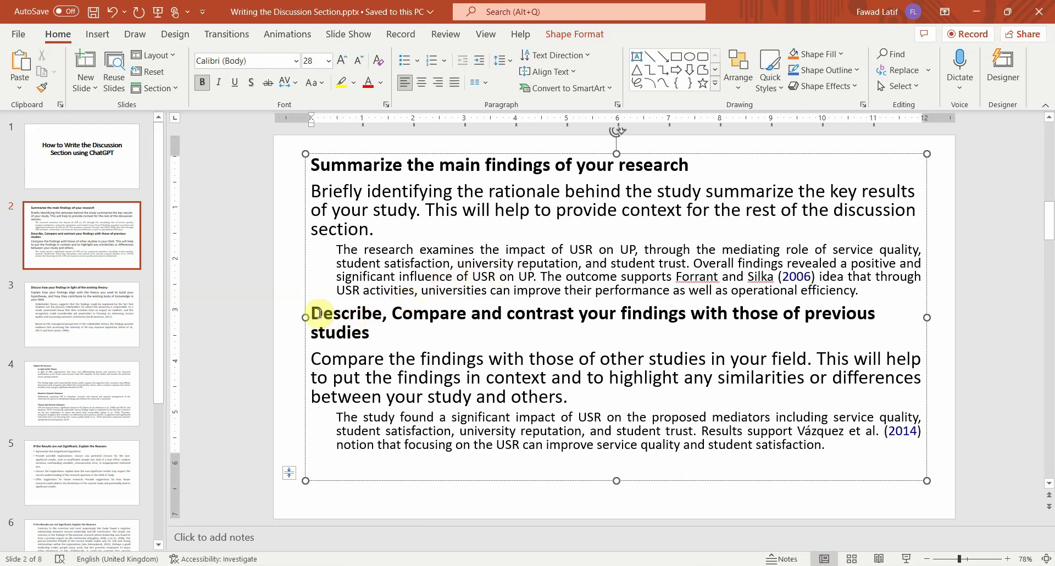
{"action": "left_click_drag", "start_coordinate": [318, 313], "coordinate": [451, 339]}
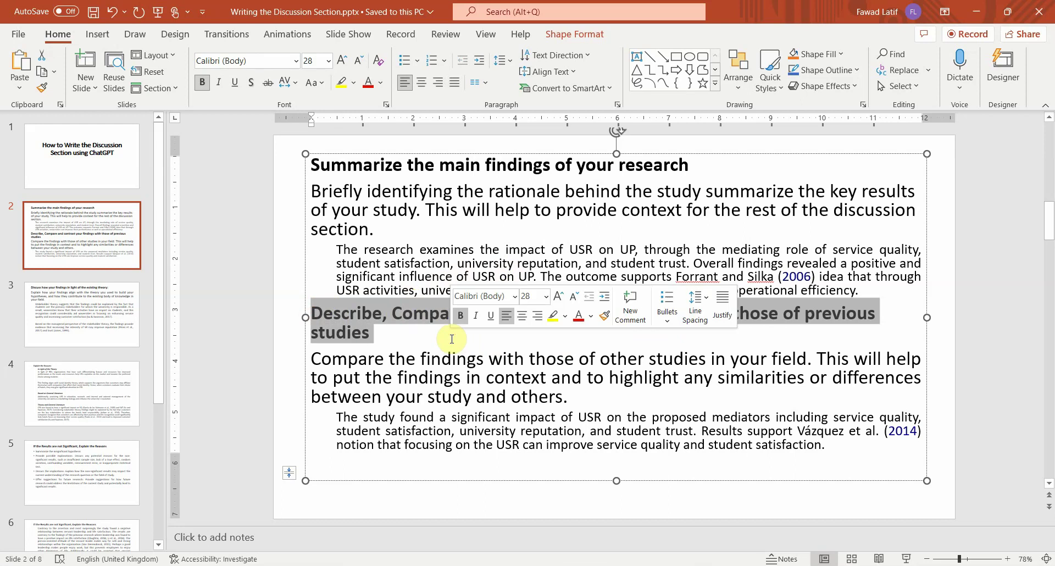
{"action": "key", "text": "Escape"}
{"action": "key", "text": "Escape"}
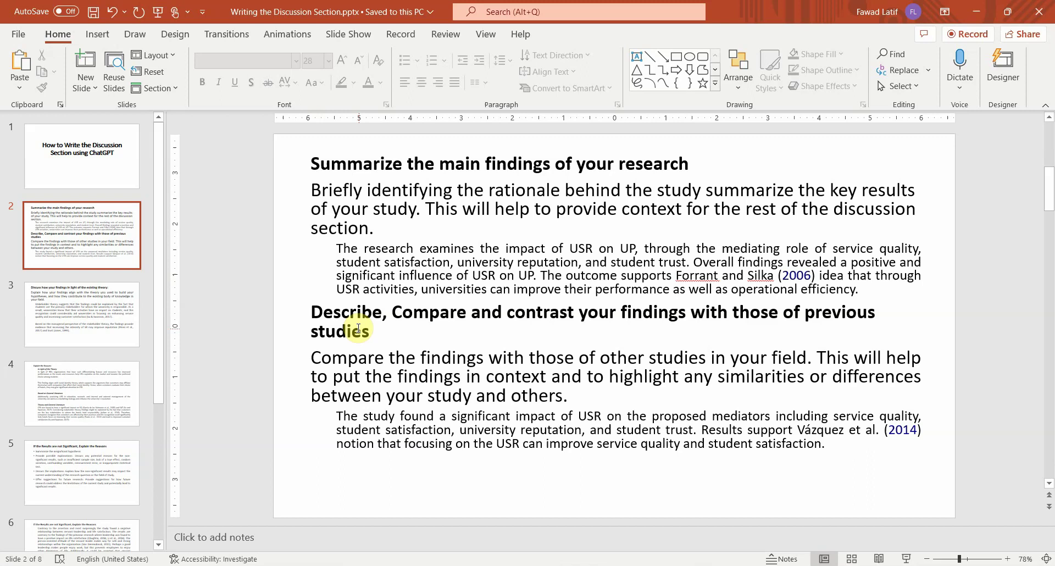
{"action": "left_click_drag", "start_coordinate": [362, 332], "coordinate": [318, 304]}
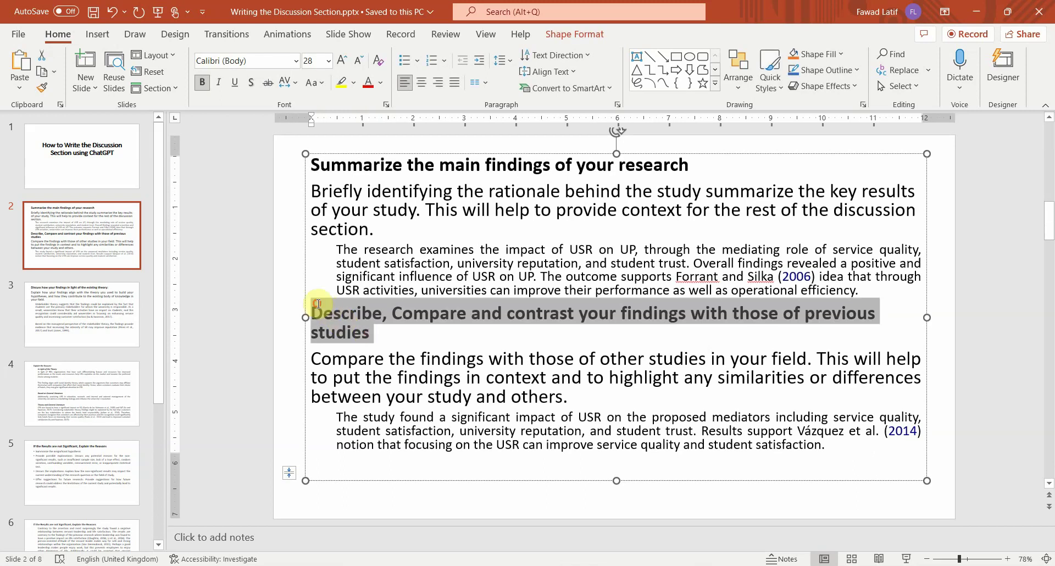
{"action": "left_click", "coordinate": [293, 350]}
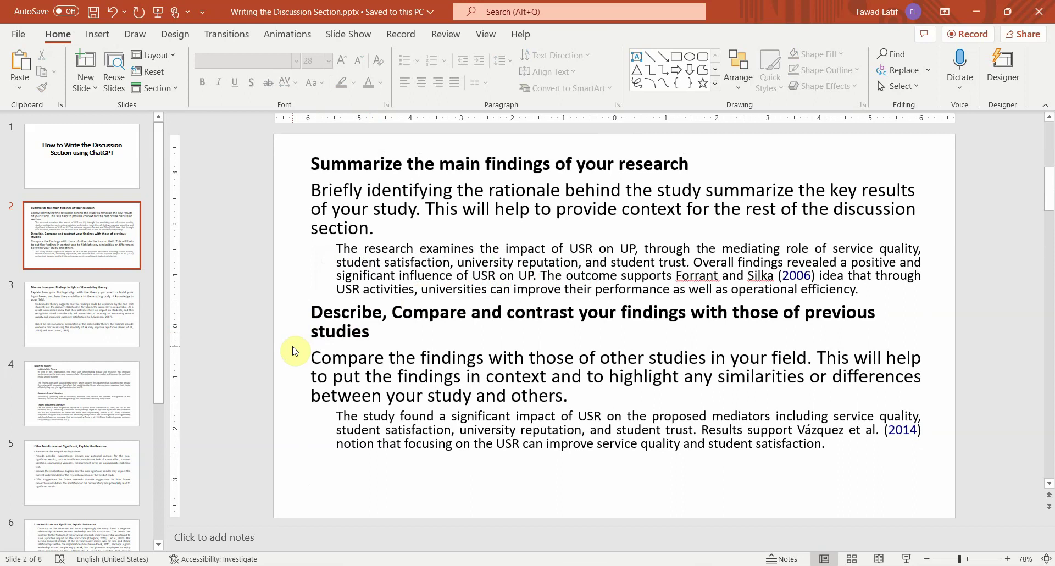
{"action": "left_click", "coordinate": [68, 321]}
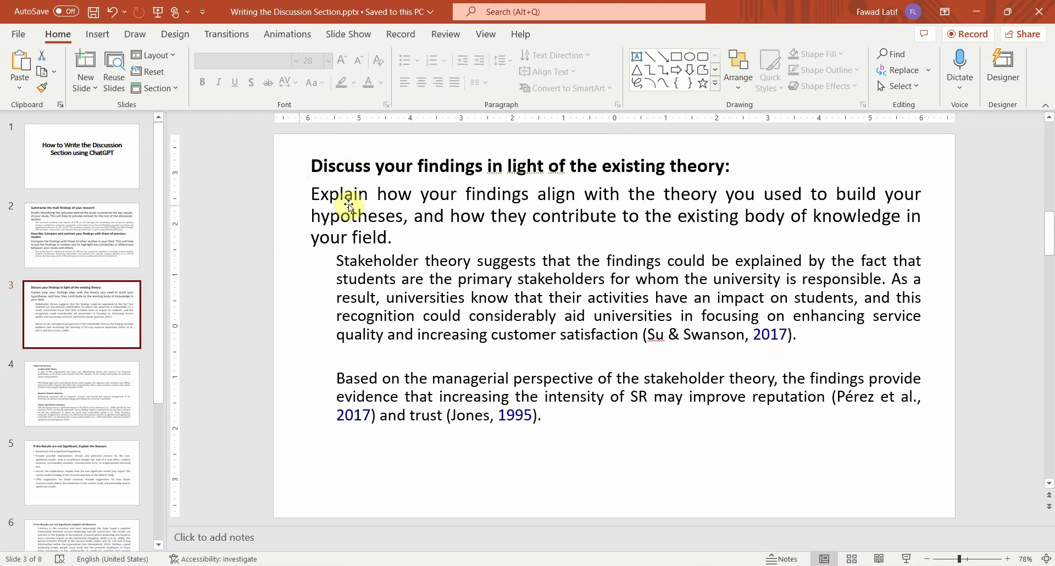
Step: Select the 'Explain how your findings align…' paragraph on slide 3
{"action": "left_click", "coordinate": [312, 196]}
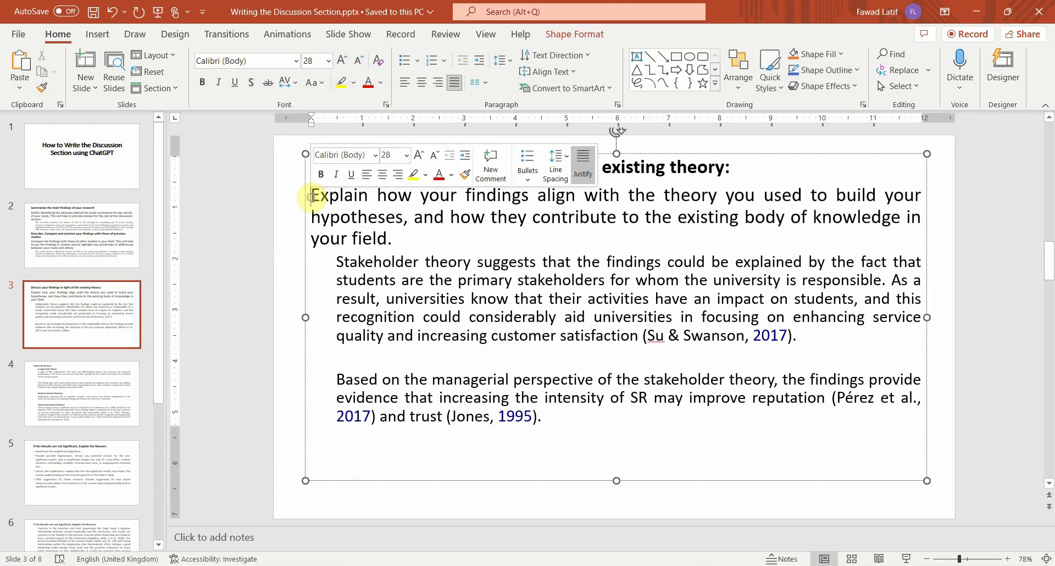
{"action": "triple_click", "coordinate": [312, 196]}
{"action": "key", "text": "ctrl+c"}
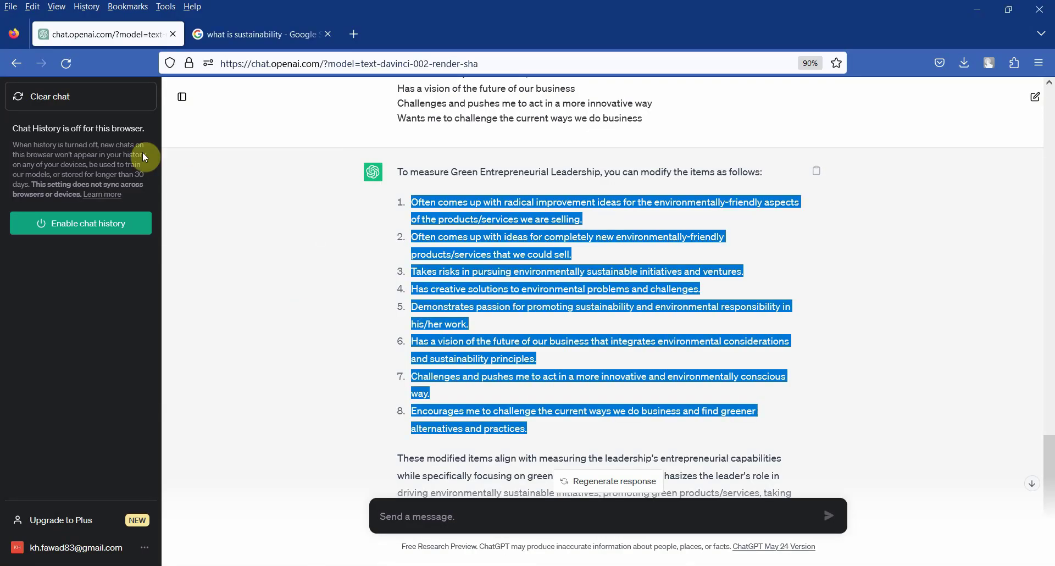
Step: In a fresh chat, state that Corporate Social Responsibility significantly impacts Organizational Performance
{"action": "left_click", "coordinate": [110, 96]}
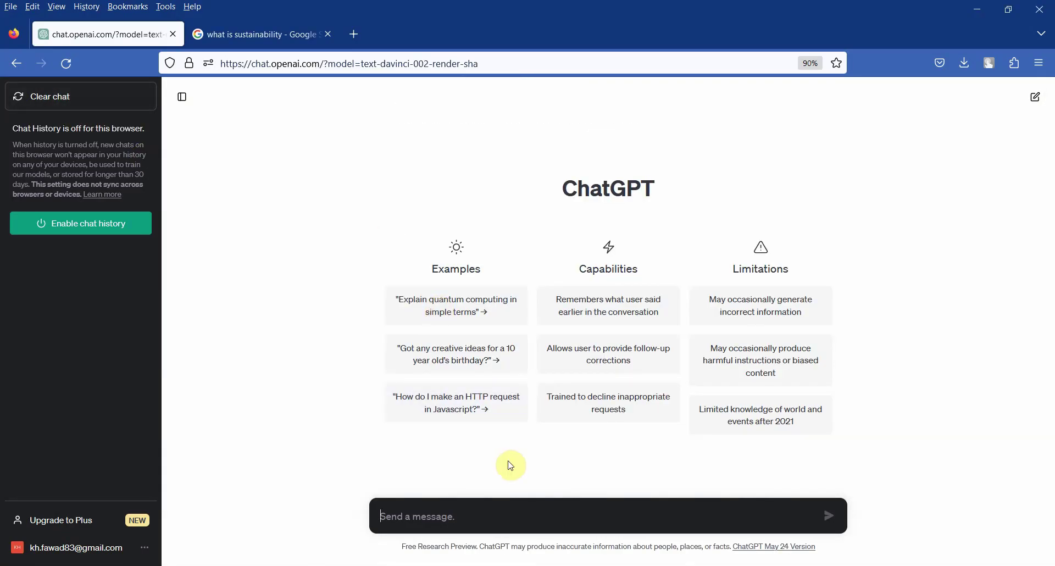
{"action": "type", "text": "In m"}
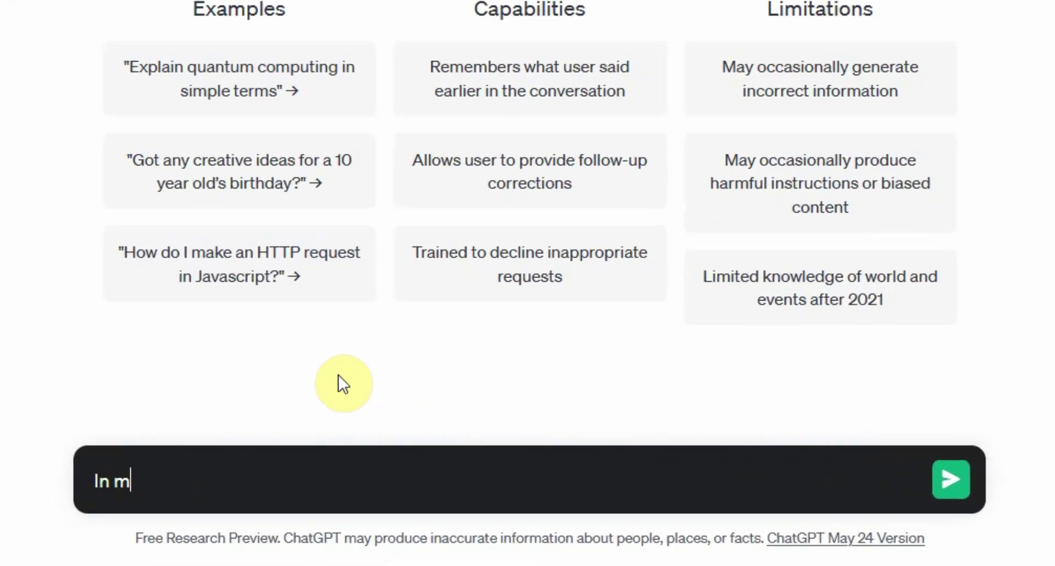
{"action": "type", "text": "y research i f"}
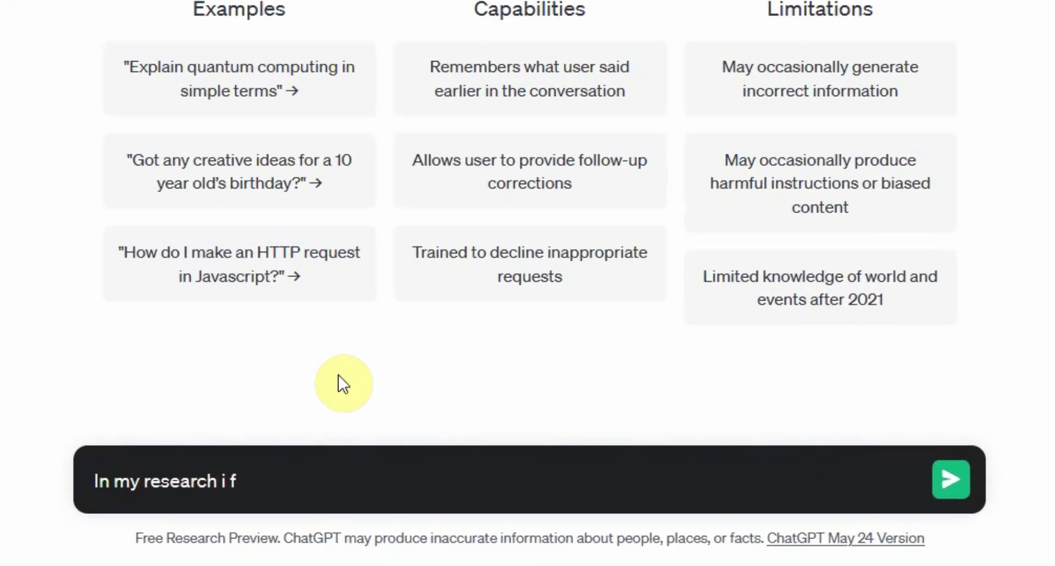
{"action": "type", "text": "ound a significant im"}
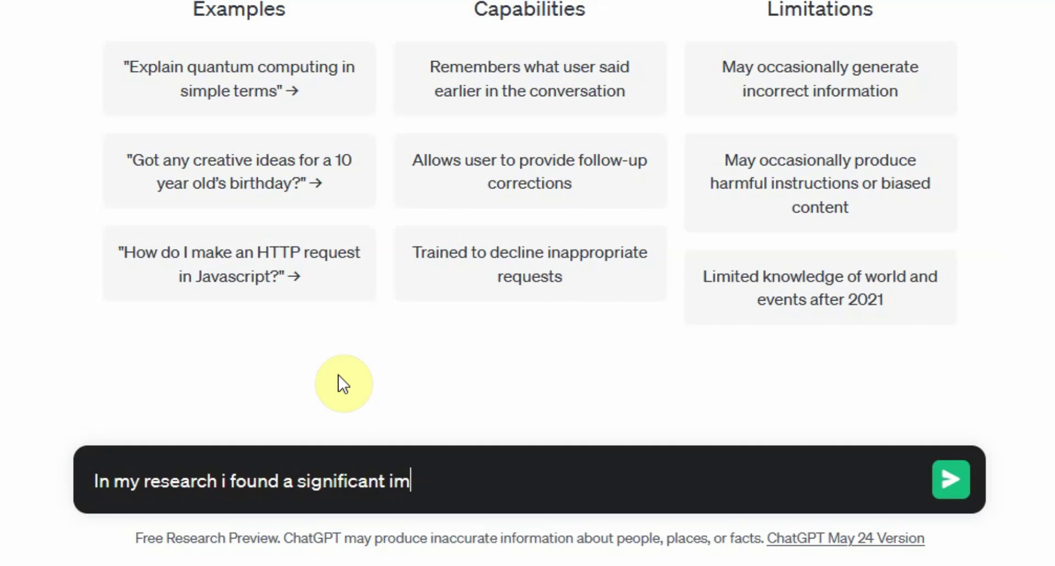
{"action": "type", "text": "pact of Cor"}
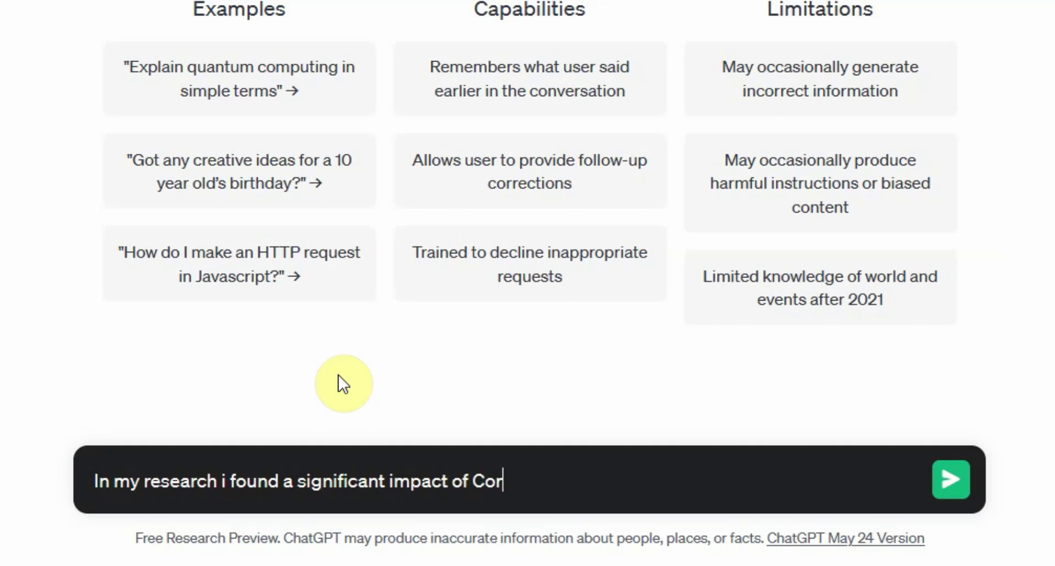
{"action": "type", "text": "porate Social Re"}
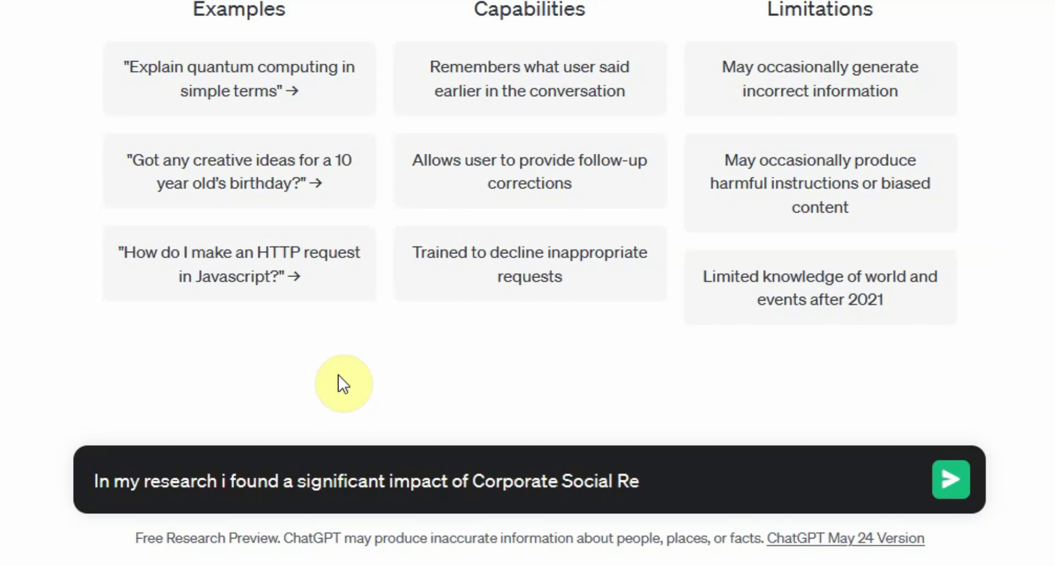
{"action": "type", "text": "sponsibility on "}
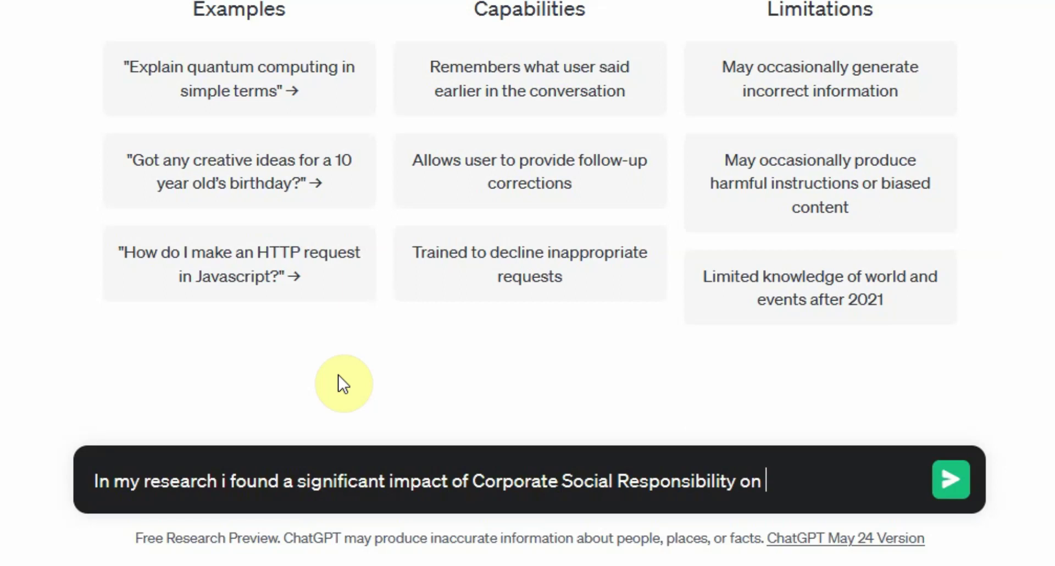
{"action": "type", "text": "Organizaitonal Per"}
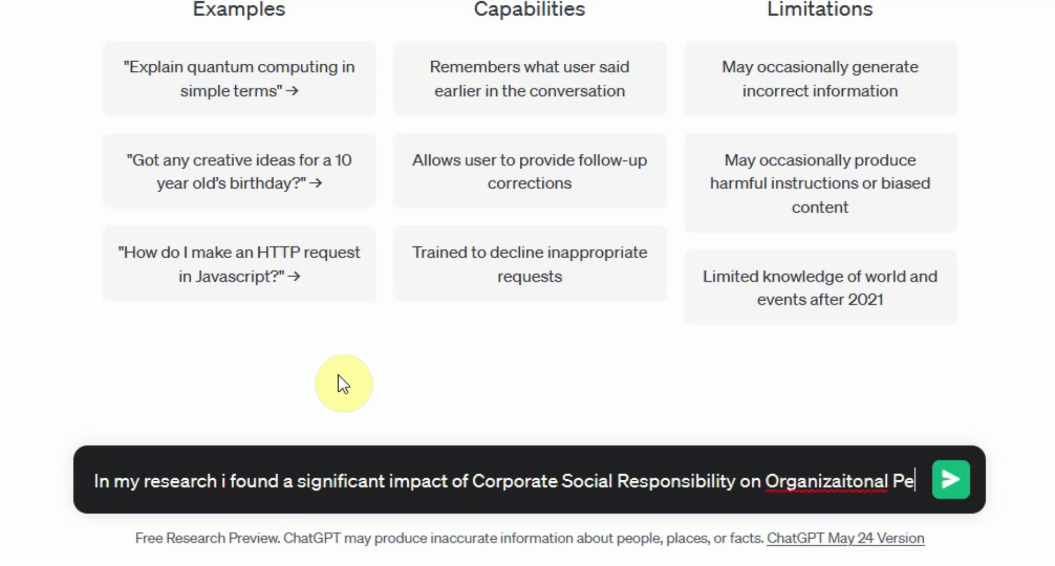
{"action": "key", "text": "BackSpace"}
{"action": "key", "text": "BackSpace"}
{"action": "key", "text": "BackSpace"}
{"action": "key", "text": "BackSpace"}
{"action": "key", "text": "BackSpace"}
{"action": "key", "text": "BackSpace"}
{"action": "key", "text": "BackSpace"}
{"action": "key", "text": "BackSpace"}
{"action": "key", "text": "BackSpace"}
{"action": "key", "text": "BackSpace"}
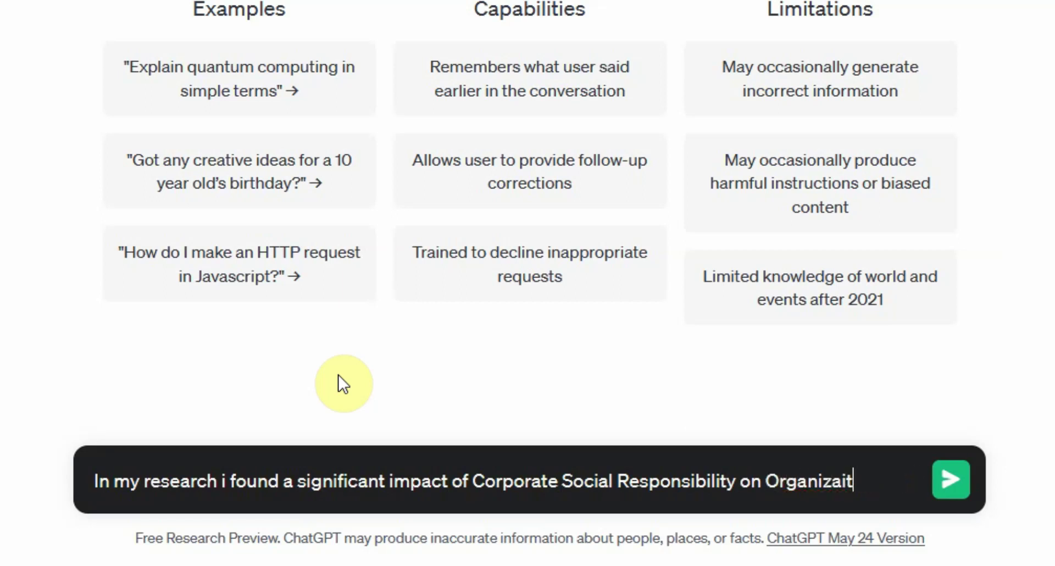
{"action": "type", "text": "tional Per"}
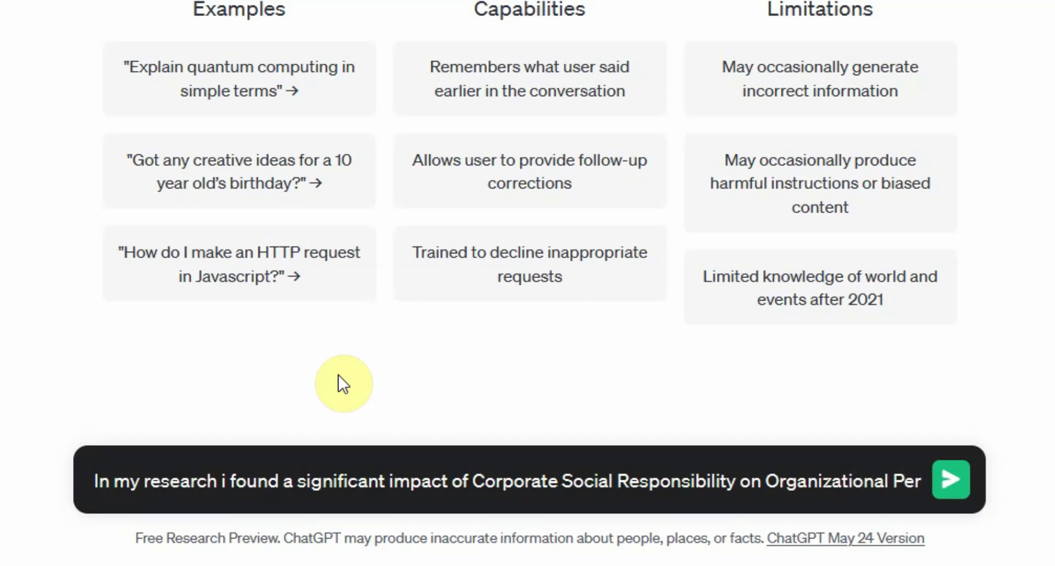
{"action": "type", "text": "formance."}
{"action": "key", "text": "shift+Return"}
{"action": "key", "text": "shift+Return"}
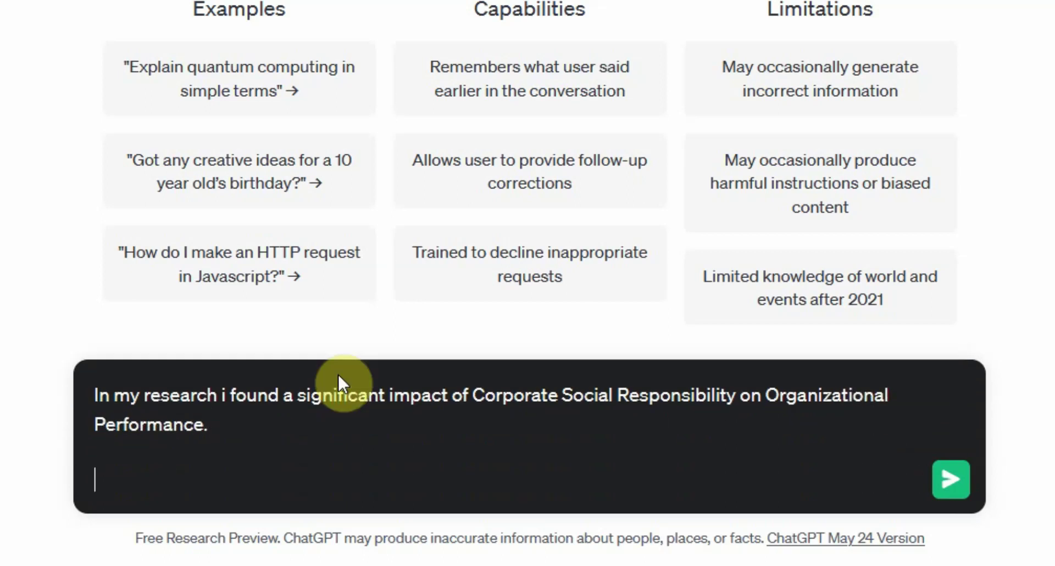
Step: Paste the theory-alignment guidance, changing 'your' to 'these' and adding 'existing' before 'theory'
{"action": "key", "text": "ctrl+v"}
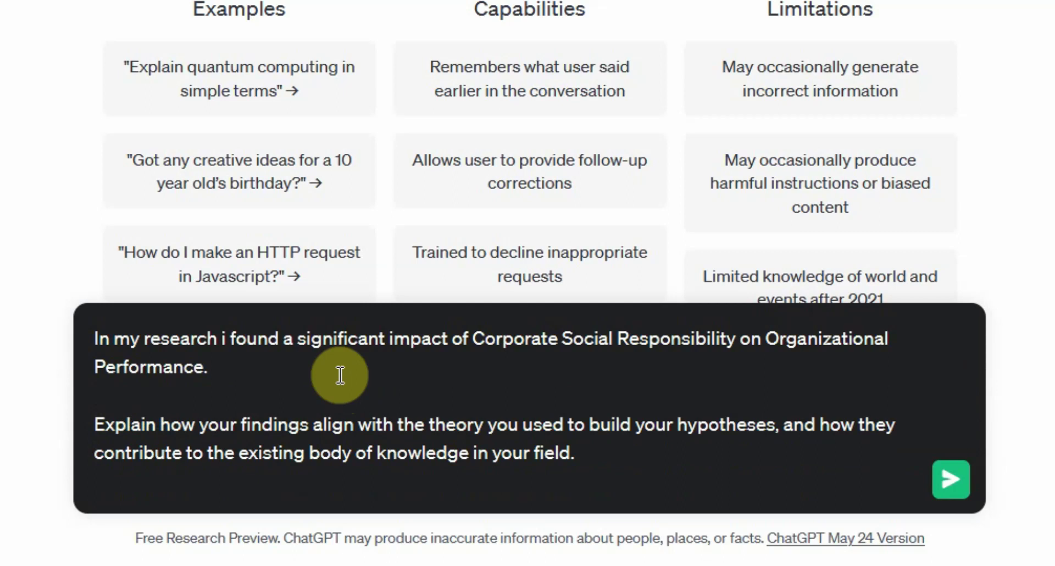
{"action": "key", "text": "BackSpace"}
{"action": "key", "text": "Right"}
{"action": "key", "text": "Right"}
{"action": "key", "text": "Right"}
{"action": "key", "text": "Right"}
{"action": "key", "text": "Right"}
{"action": "key", "text": "Right"}
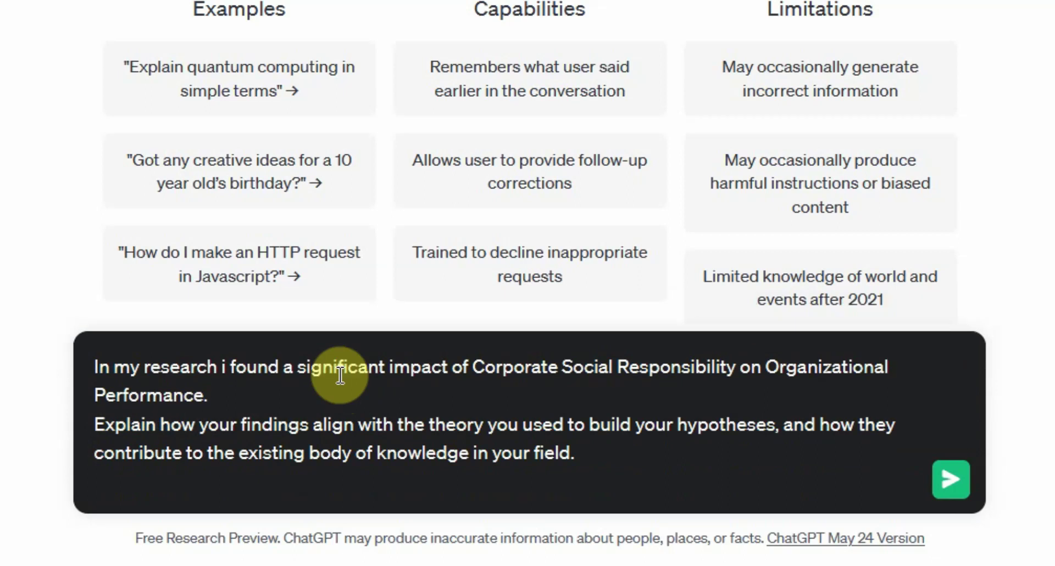
{"action": "type", "text": "these"}
{"action": "key", "text": "shift+Right"}
{"action": "key", "text": "shift+Right"}
{"action": "key", "text": "shift+Right"}
{"action": "key", "text": "shift+Right"}
{"action": "key", "text": "shift+Right"}
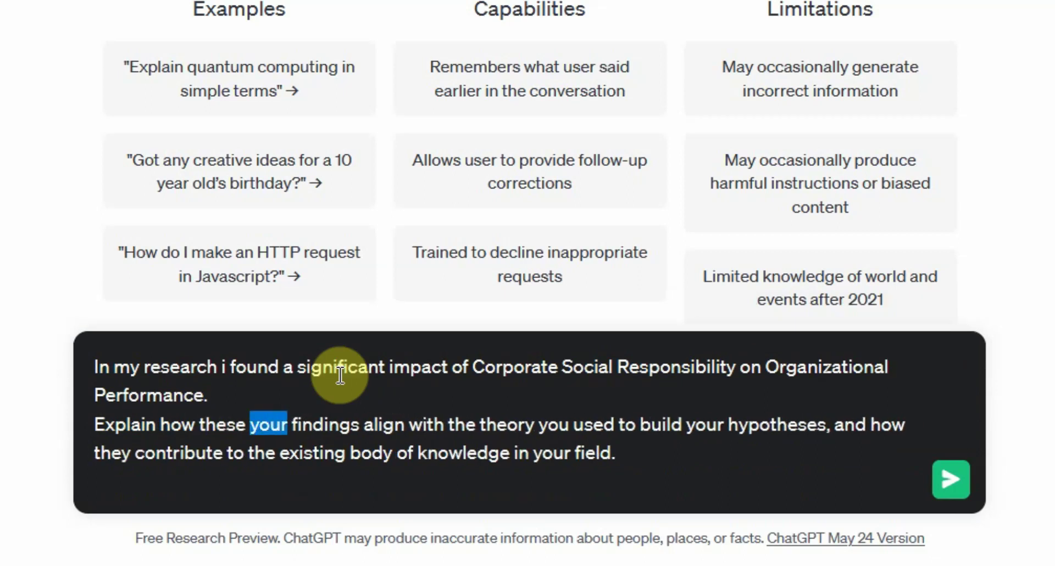
{"action": "key", "text": "BackSpace"}
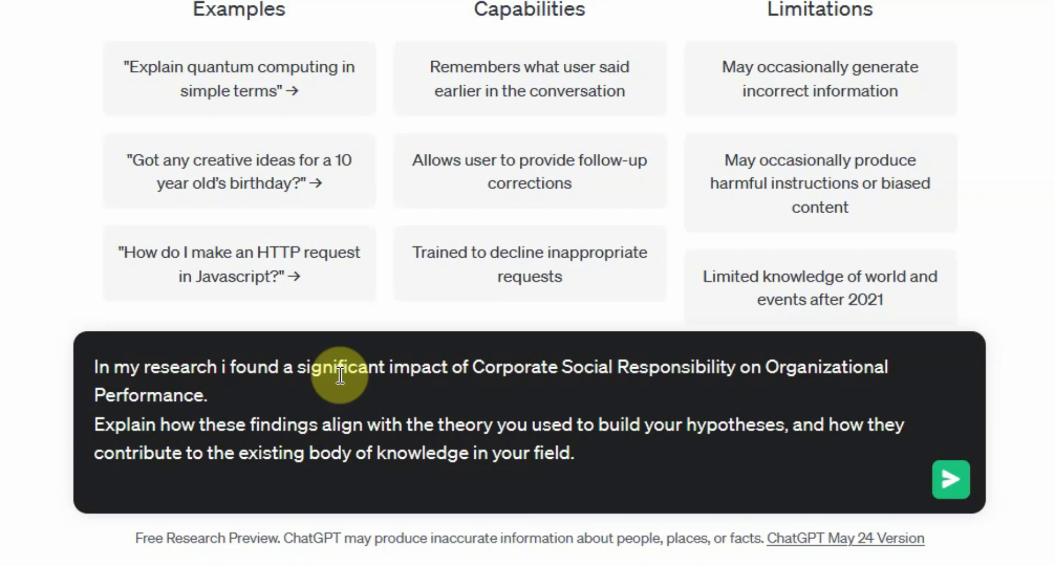
{"action": "key", "text": "Right"}
{"action": "key", "text": "Right"}
{"action": "key", "text": "Right"}
{"action": "key", "text": "Right"}
{"action": "key", "text": "Right"}
{"action": "key", "text": "Right"}
{"action": "key", "text": "Right"}
{"action": "key", "text": "Right"}
{"action": "key", "text": "Right"}
{"action": "key", "text": "Right"}
{"action": "key", "text": "Right"}
{"action": "key", "text": "Right"}
{"action": "key", "text": "Right"}
{"action": "key", "text": "Right"}
{"action": "key", "text": "Right"}
{"action": "key", "text": "Right"}
{"action": "key", "text": "Right"}
{"action": "key", "text": "Right"}
{"action": "key", "text": "Right"}
{"action": "key", "text": "Right"}
{"action": "key", "text": "Left"}
{"action": "key", "text": "Left"}
{"action": "type", "text": "exi"}
{"action": "key", "text": "BackSpace"}
{"action": "key", "text": "BackSpace"}
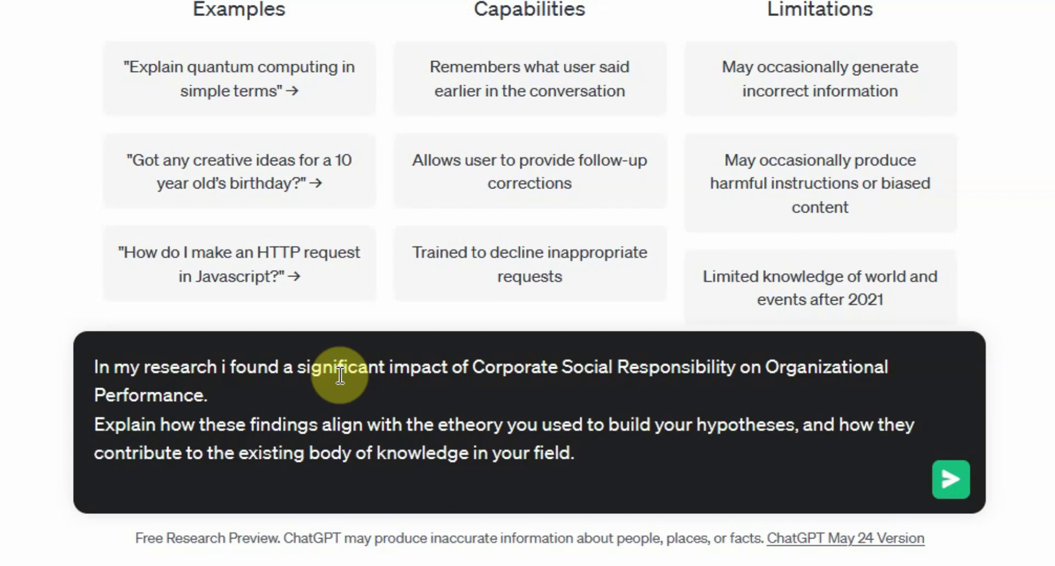
{"action": "type", "text": "xisting"}
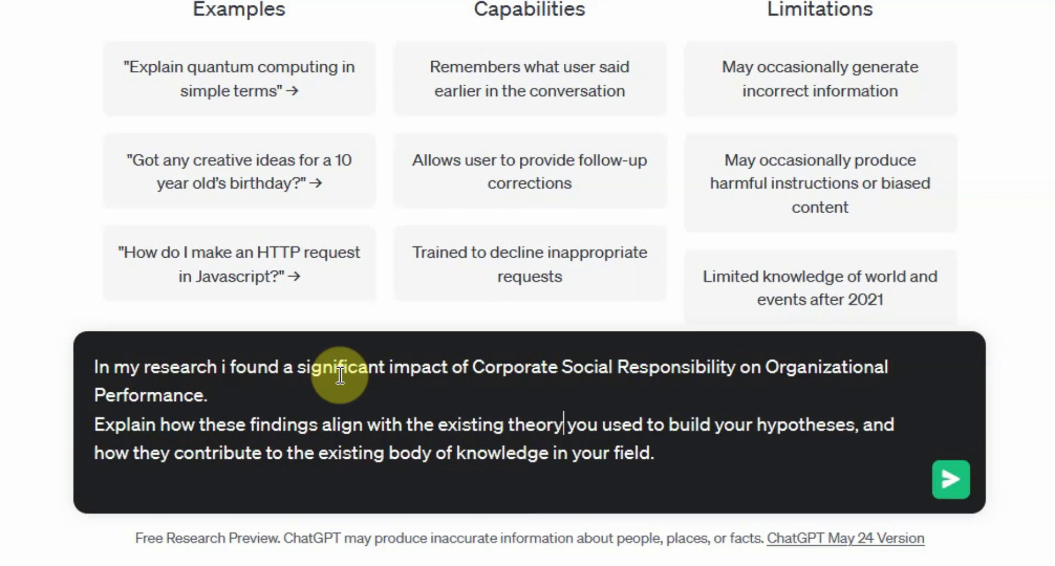
Step: Remove the hypotheses clause, end the question with '?', and add a blank line before it
{"action": "key", "text": "Right"}
{"action": "key", "text": "ctrl+shift+Right"}
{"action": "key", "text": "ctrl+shift+Right"}
{"action": "key", "text": "ctrl+shift+Right"}
{"action": "key", "text": "shift+Down"}
{"action": "key", "text": "shift+Left"}
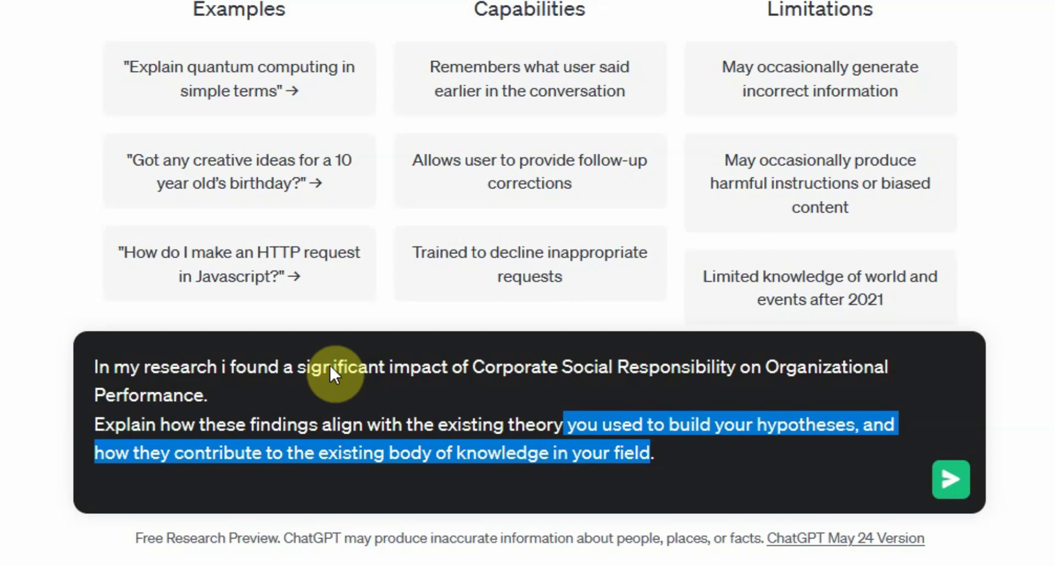
{"action": "key", "text": "BackSpace"}
{"action": "key", "text": "BackSpace"}
{"action": "type", "text": "?"}
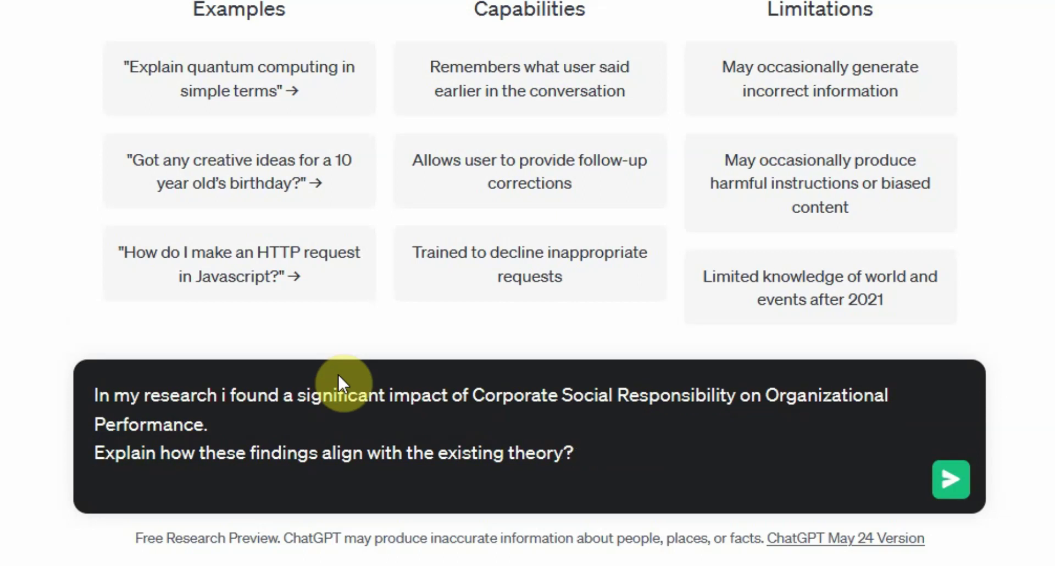
{"action": "key", "text": "Home"}
{"action": "key", "text": "Left"}
{"action": "key", "text": "shift+Return"}
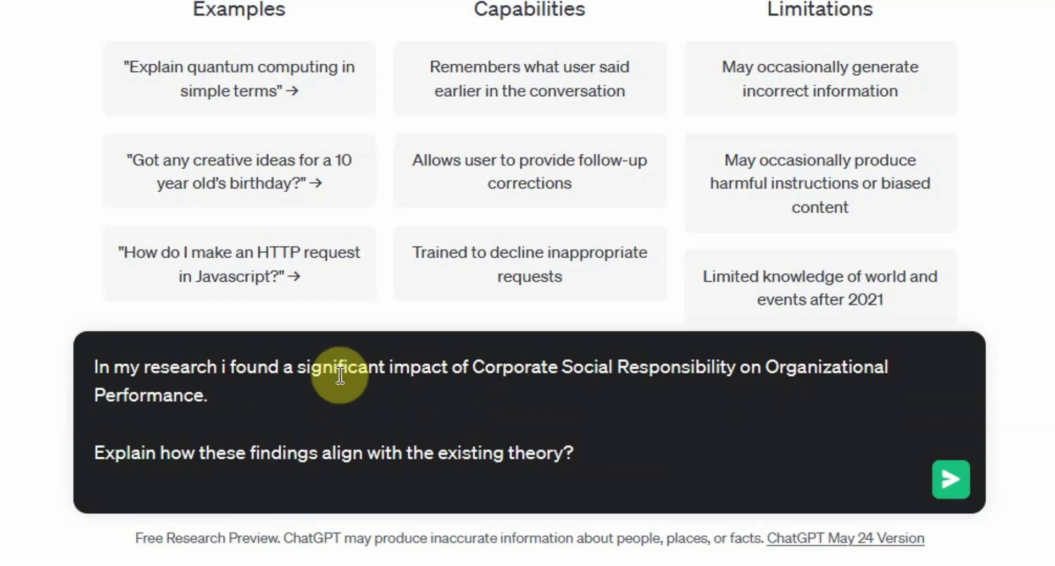
Step: Send the CSR–theory question, then ask how the findings are explained by the Resource Based View
{"action": "key", "text": "Return"}
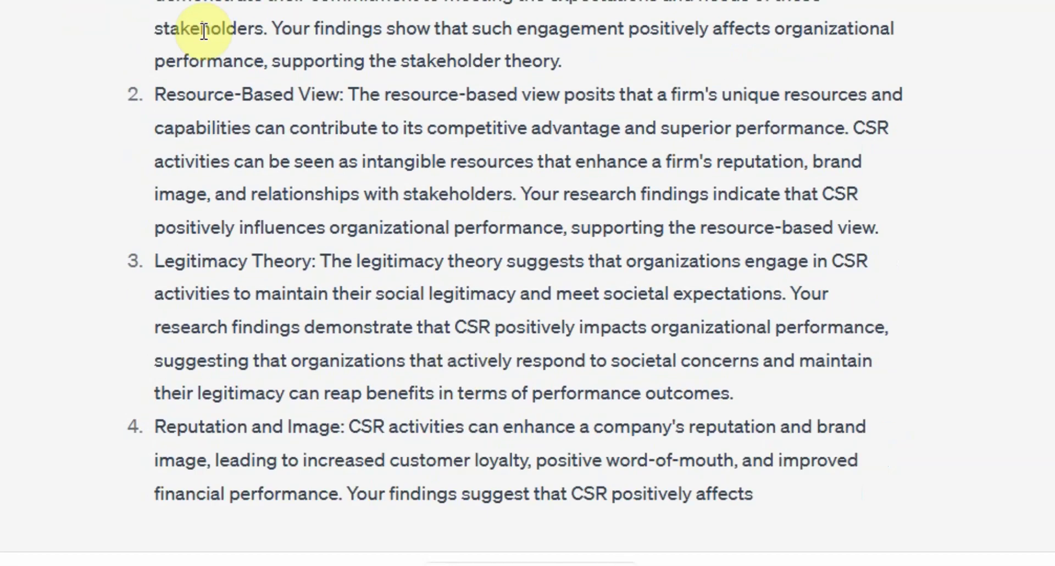
{"action": "left_click_drag", "start_coordinate": [158, 96], "coordinate": [357, 96]}
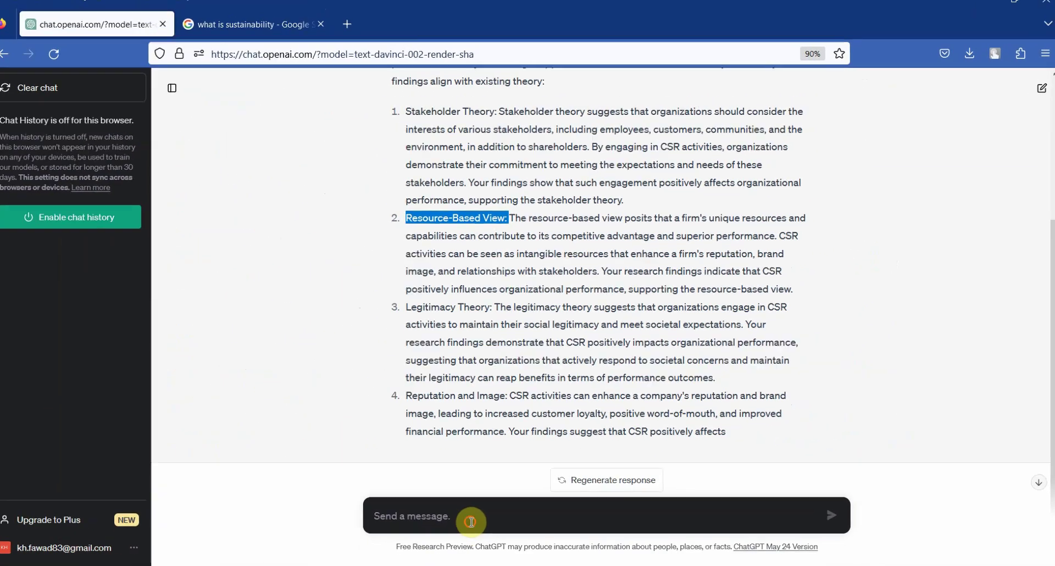
{"action": "left_click", "coordinate": [471, 521]}
{"action": "type", "text": "Can you "}
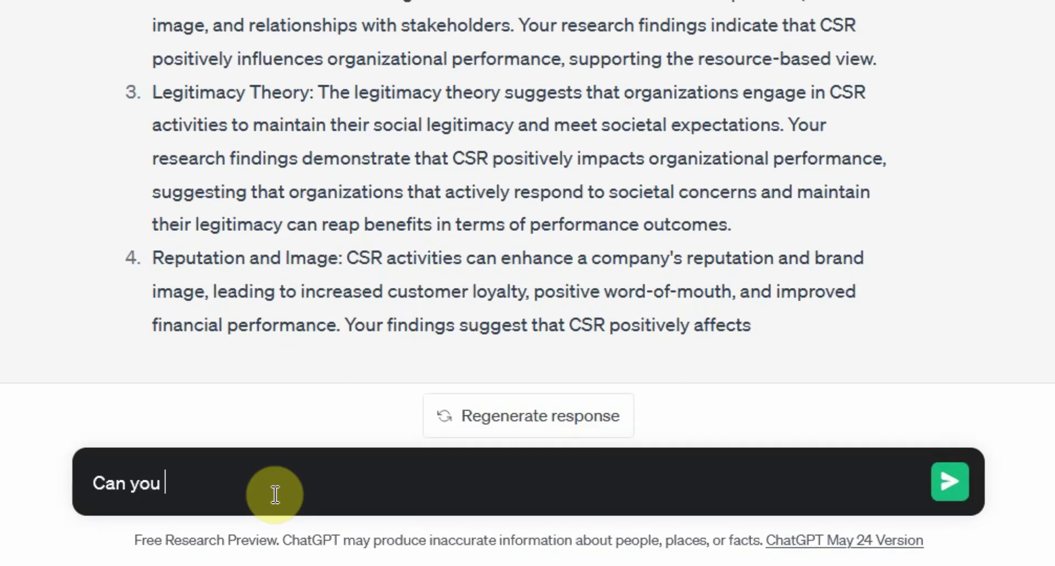
{"action": "type", "text": "explain the"}
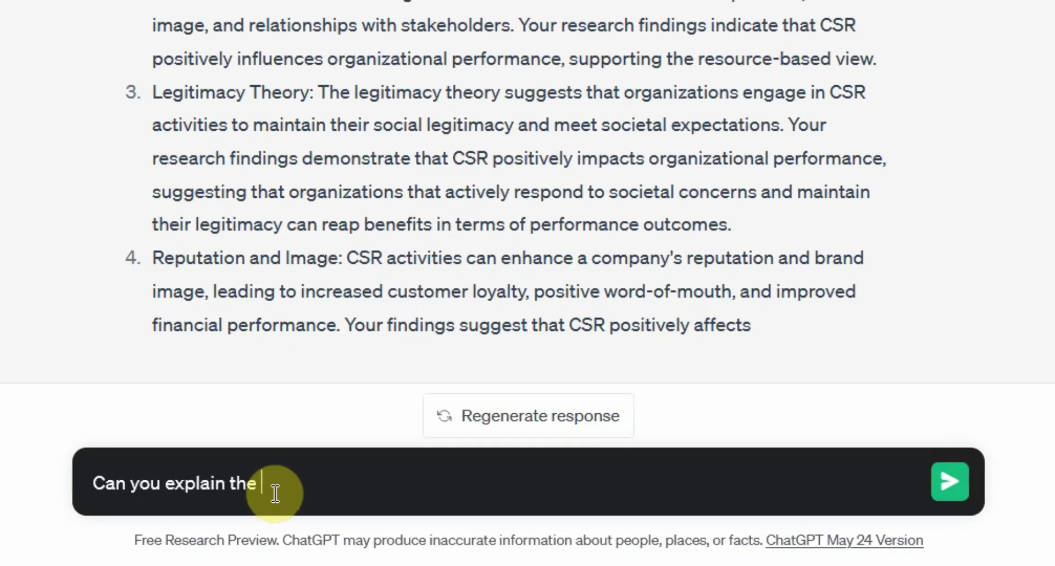
{"action": "type", "text": " findings in light of"}
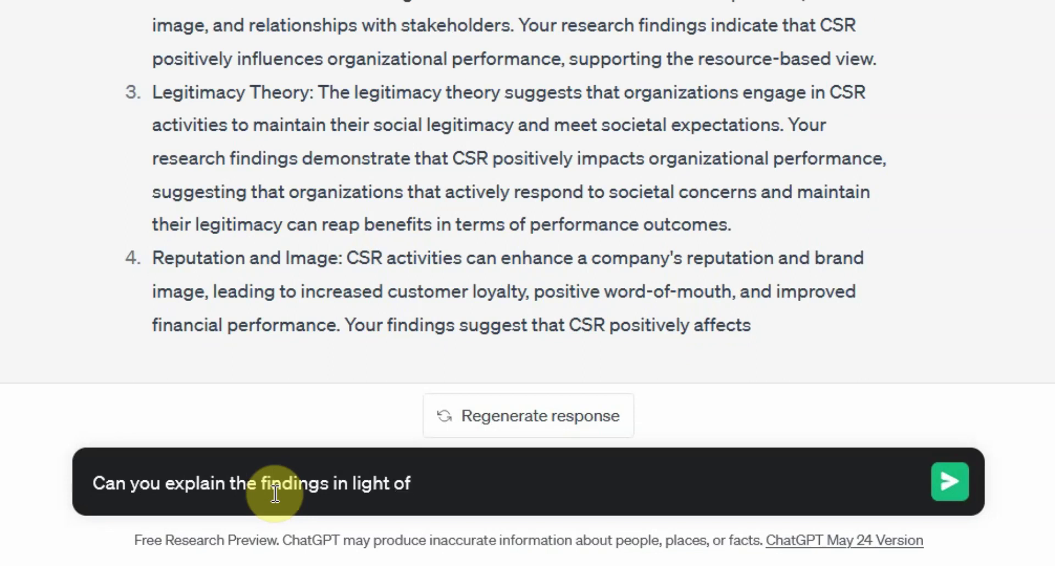
{"action": "type", "text": " Resource Base"}
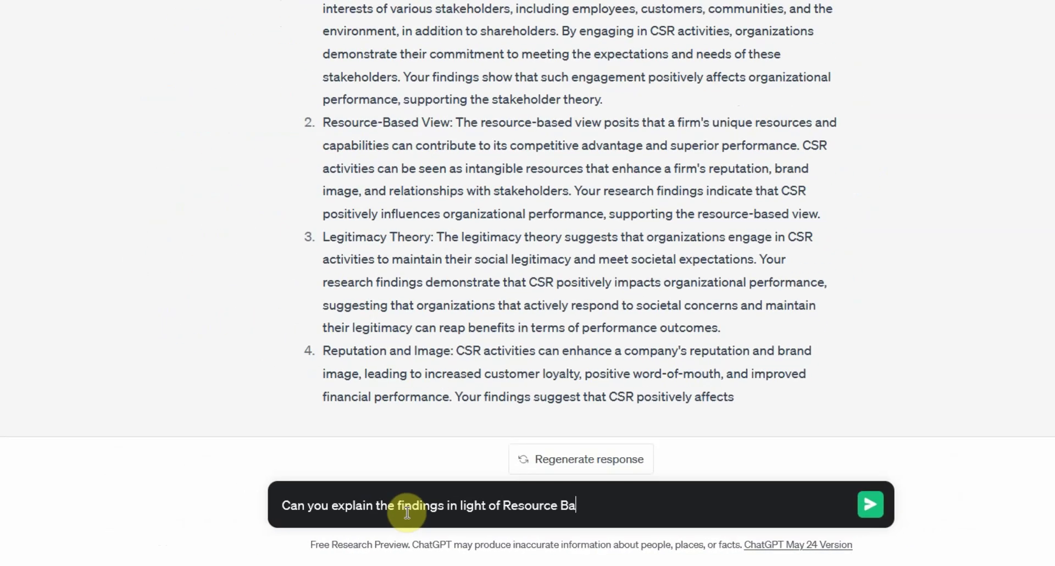
{"action": "type", "text": "d View, "}
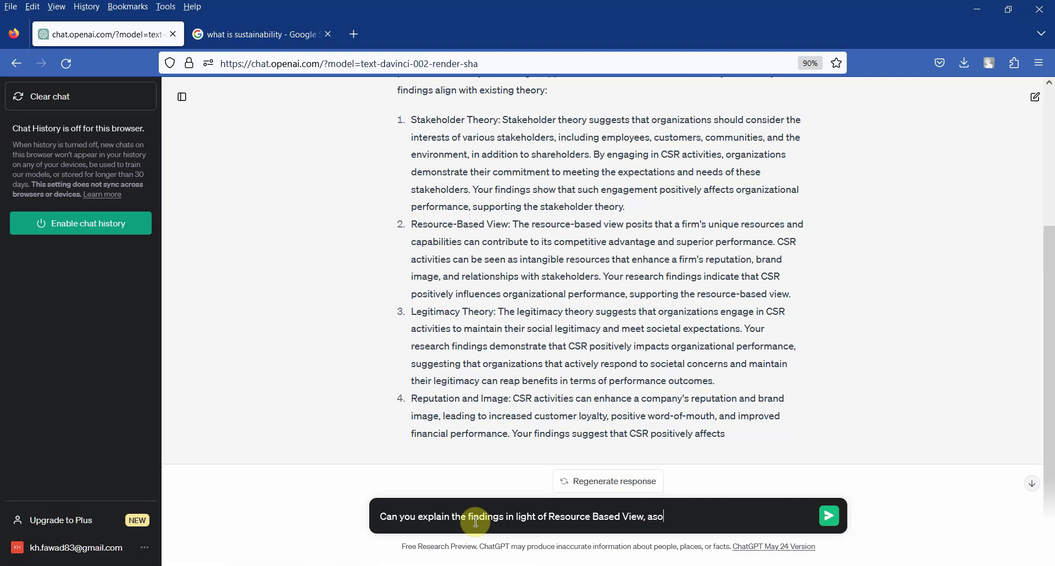
{"action": "type", "text": "as to how and why the findings can be explained in light of RBV theory."}
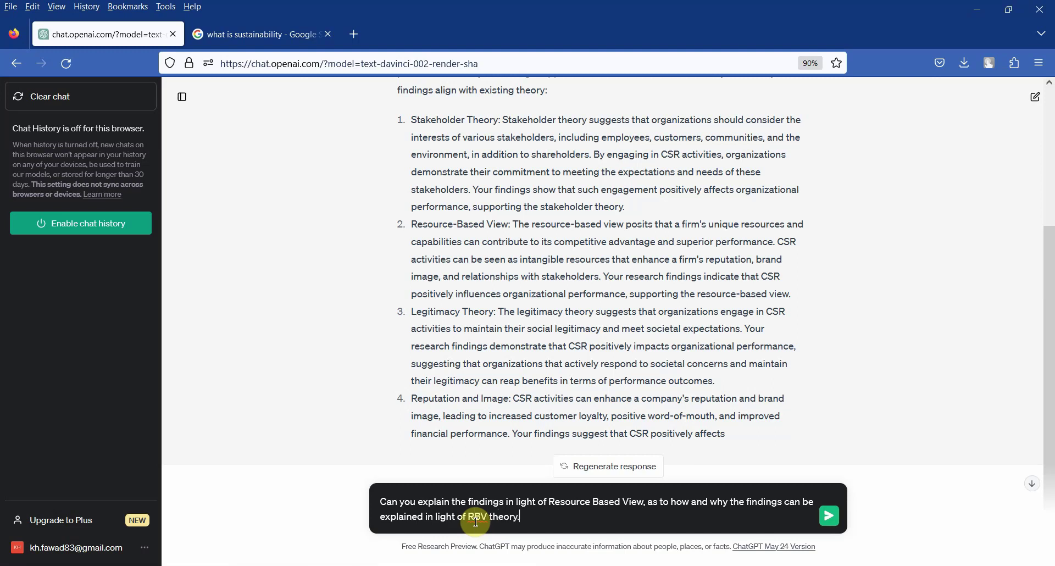
{"action": "key", "text": "Return"}
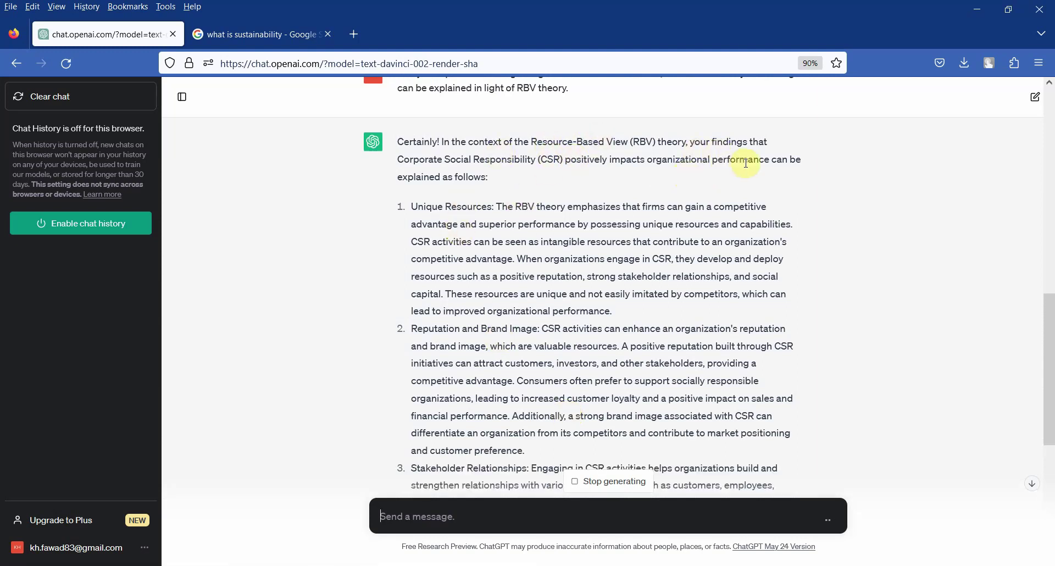
Step: Read the RBV reply's unique resources and reputation points, then scroll to its summary
{"action": "left_click_drag", "start_coordinate": [411, 208], "coordinate": [506, 222]}
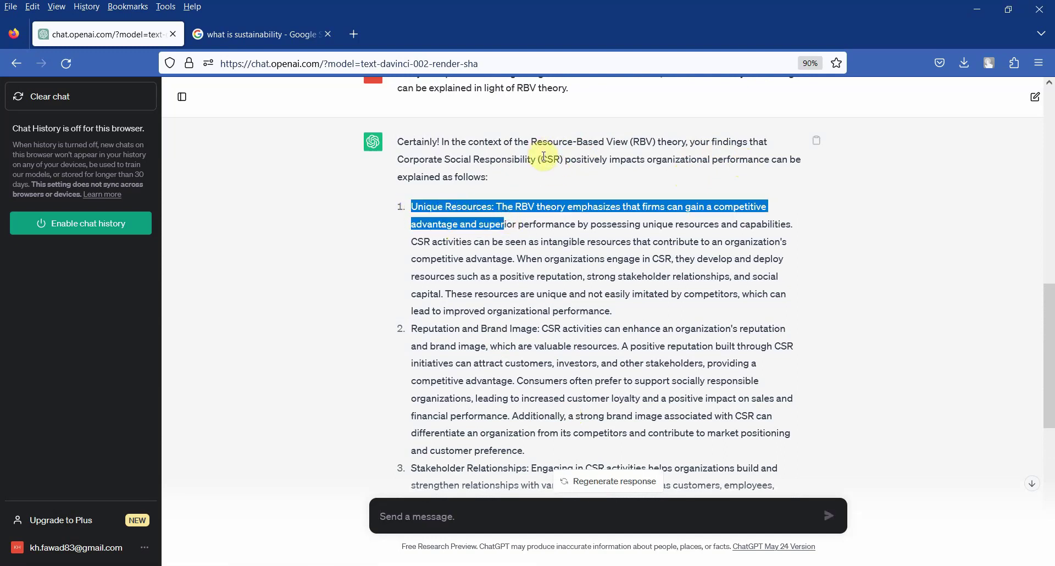
{"action": "left_click", "coordinate": [446, 219]}
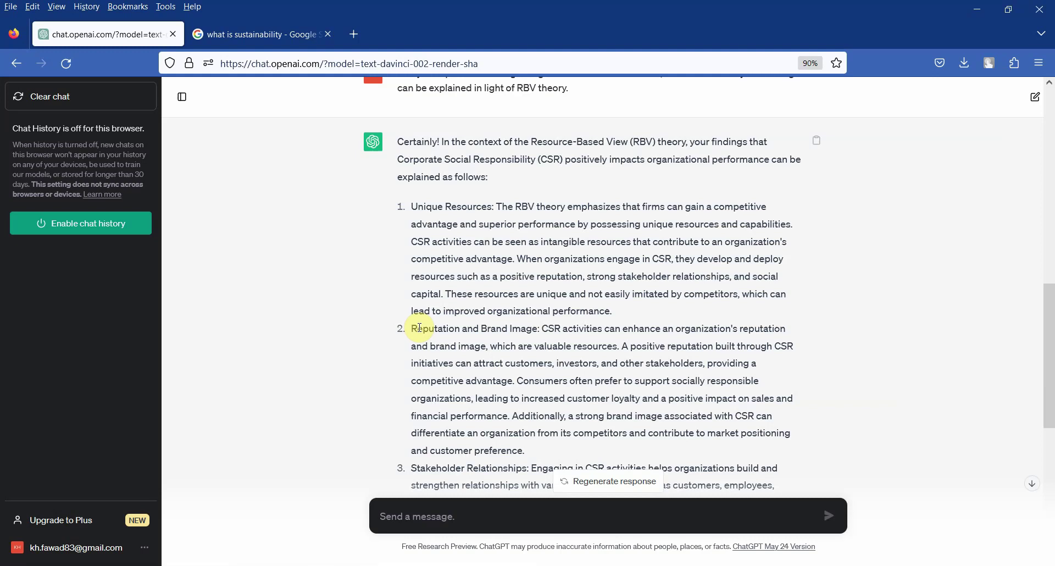
{"action": "left_click_drag", "start_coordinate": [418, 329], "coordinate": [528, 342]}
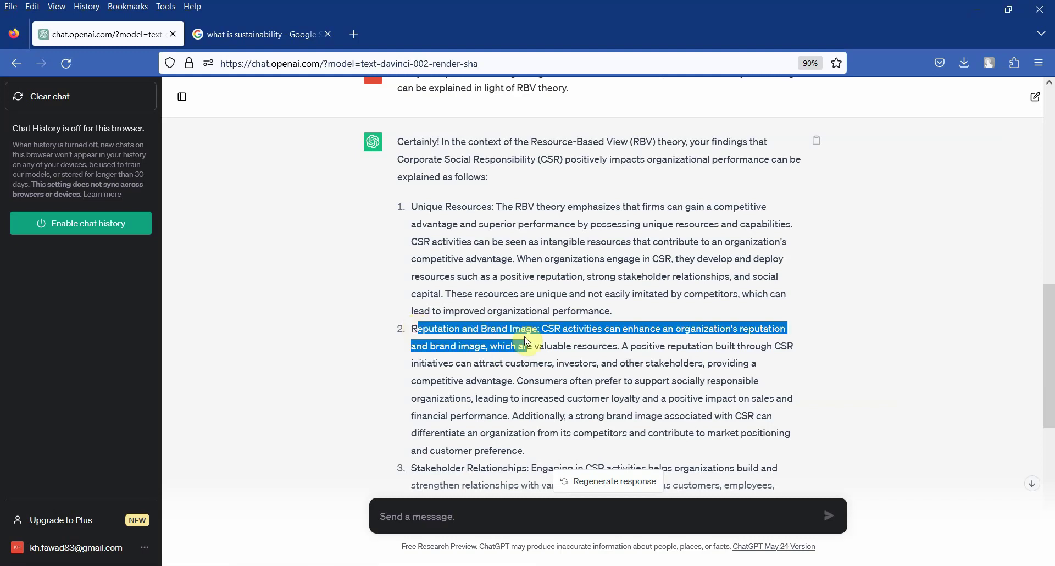
{"action": "left_click", "coordinate": [473, 440]}
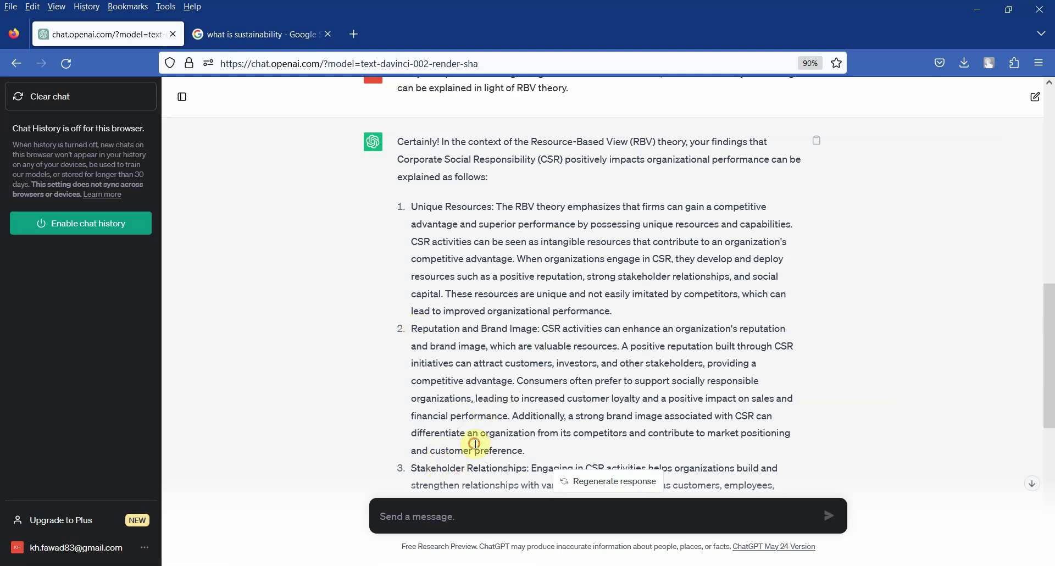
{"action": "scroll", "coordinate": [476, 444], "scroll_direction": "down", "scroll_amount": 2}
{"action": "scroll", "coordinate": [474, 443], "scroll_direction": "down", "scroll_amount": 5}
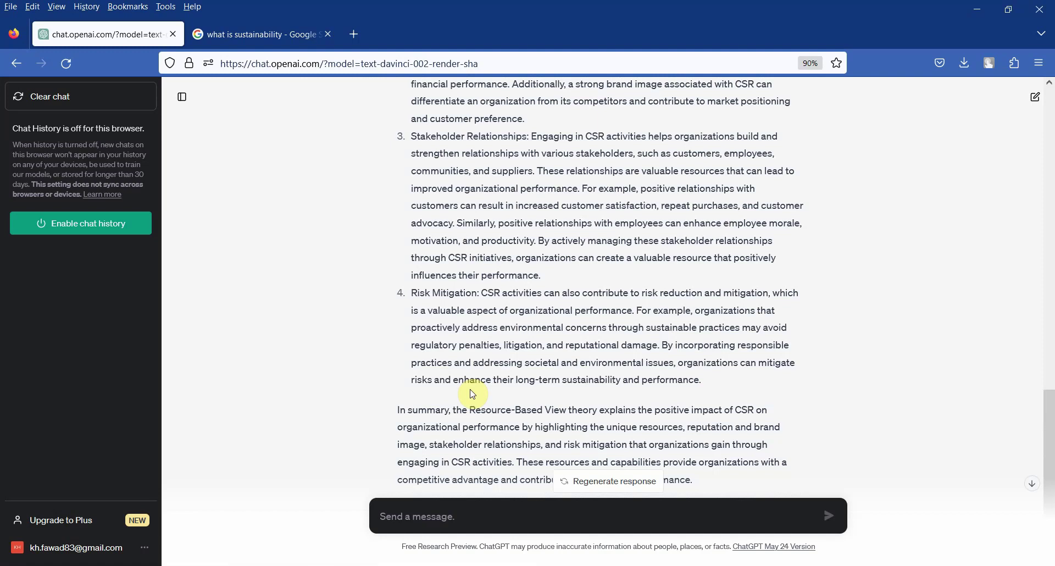
{"action": "scroll", "coordinate": [473, 343], "scroll_direction": "down", "scroll_amount": 2}
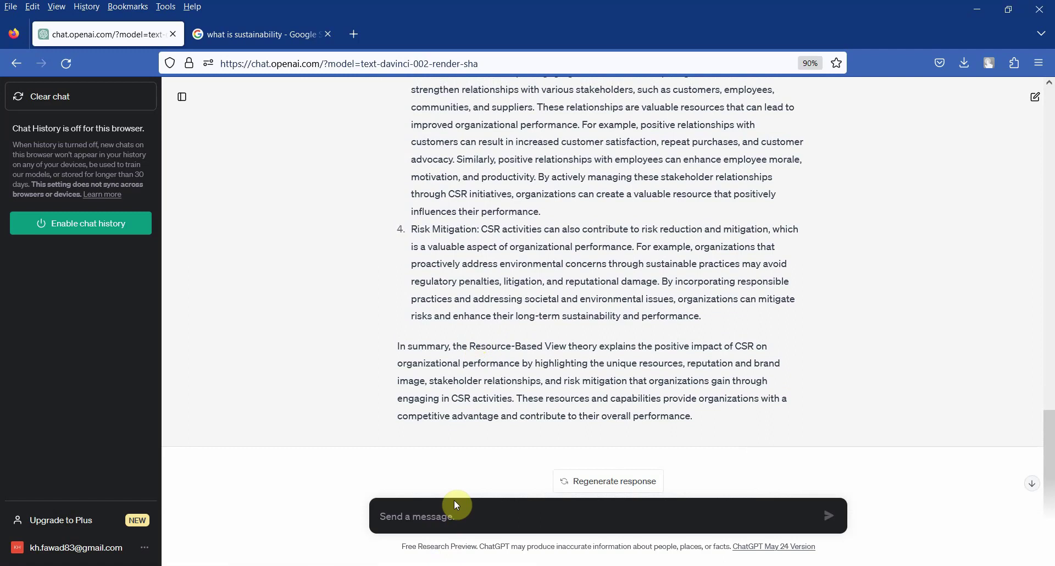
Step: Send a request for in-text and end references for the RBV explanation
{"action": "left_click", "coordinate": [456, 516]}
{"action": "type", "text": "Ther"}
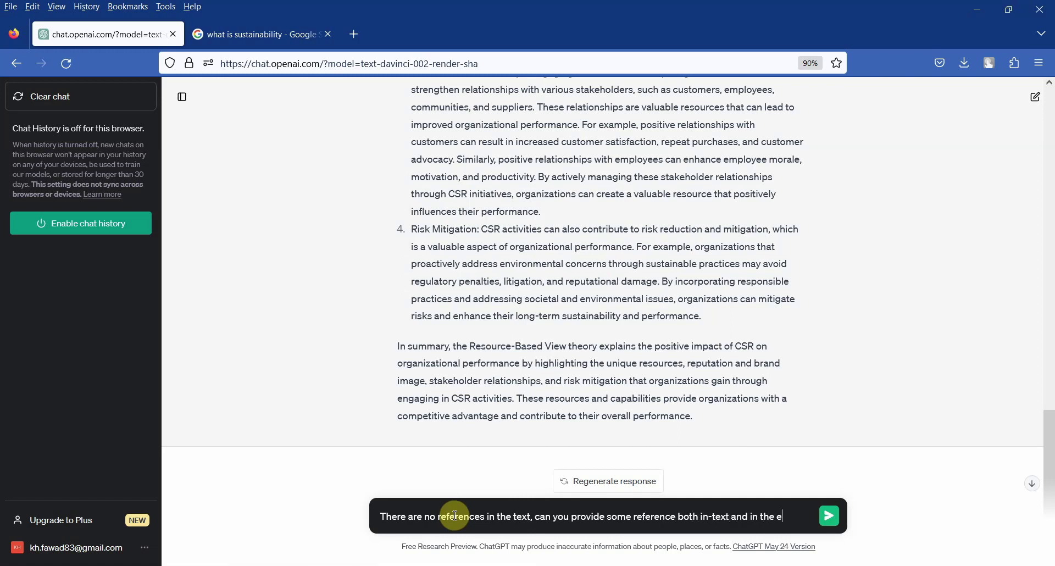
{"action": "type", "text": "s well."}
{"action": "key", "text": "Return"}
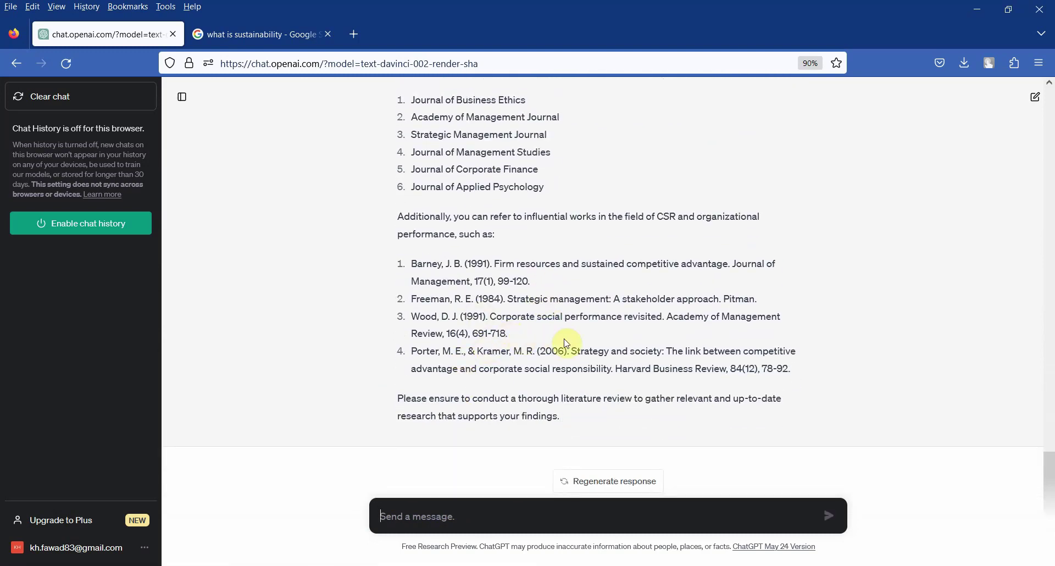
Step: Check slide 4 on explaining the reasons, then return to the ChatGPT conversation
{"action": "left_click", "coordinate": [557, 560]}
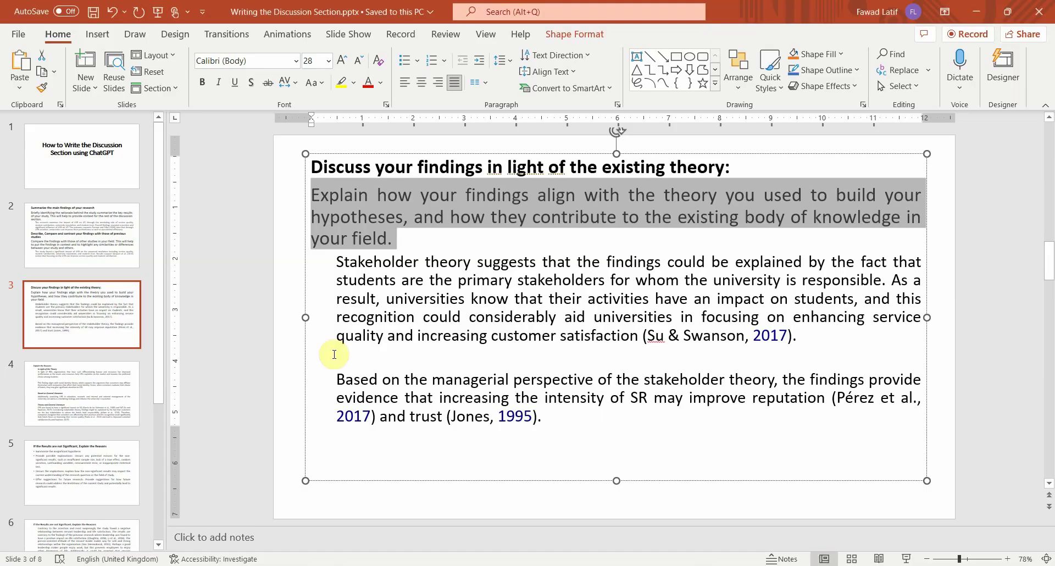
{"action": "left_click", "coordinate": [93, 409]}
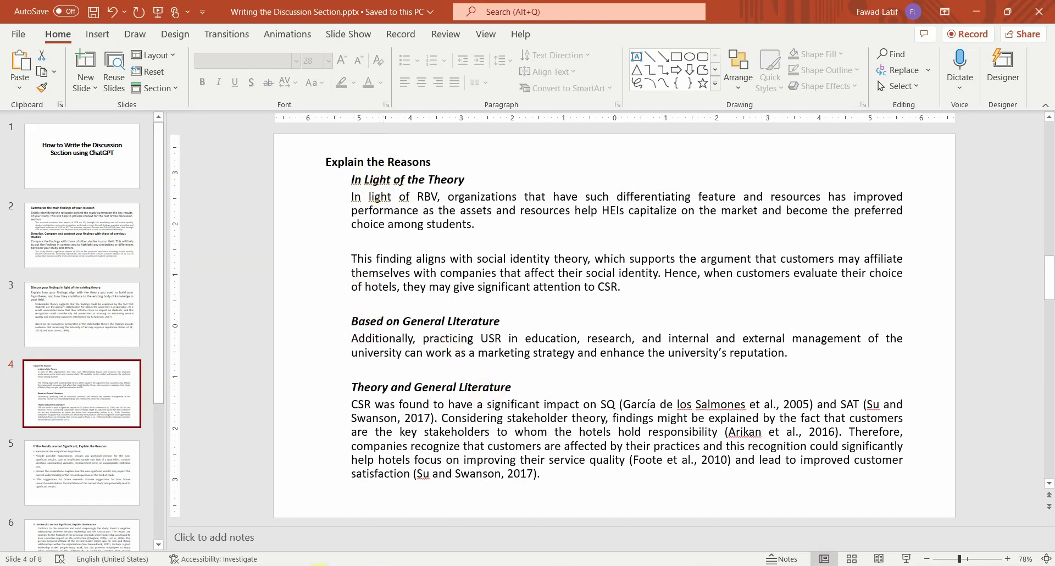
{"action": "key", "text": "alt+Tab"}
Step: Resend the CSR prompt reworded to ask why the relationship is significant, with concise, comprehensive reasons
{"action": "scroll", "coordinate": [466, 268], "scroll_direction": "up", "scroll_amount": 10}
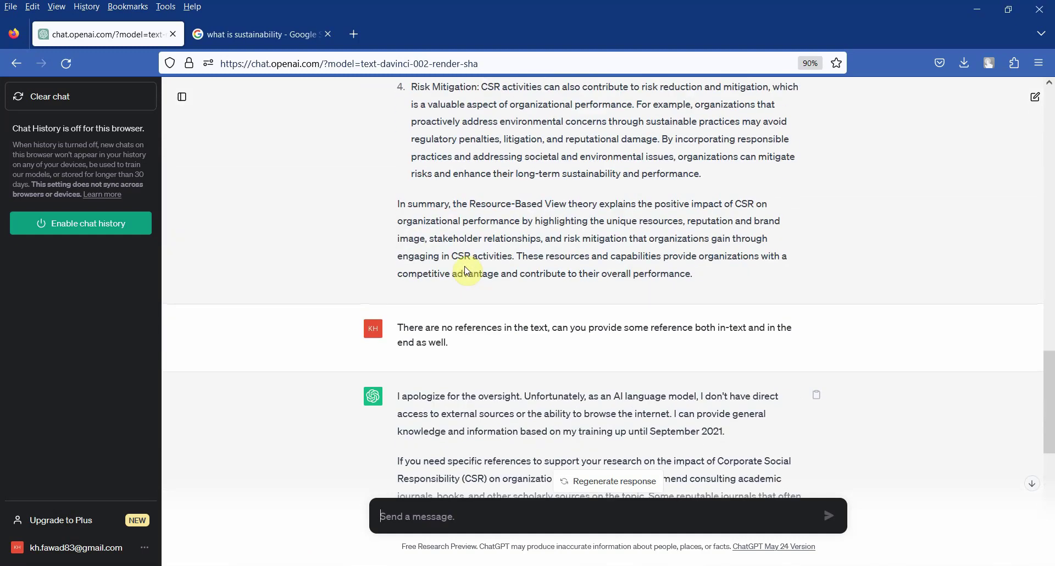
{"action": "scroll", "coordinate": [466, 269], "scroll_direction": "up", "scroll_amount": 15}
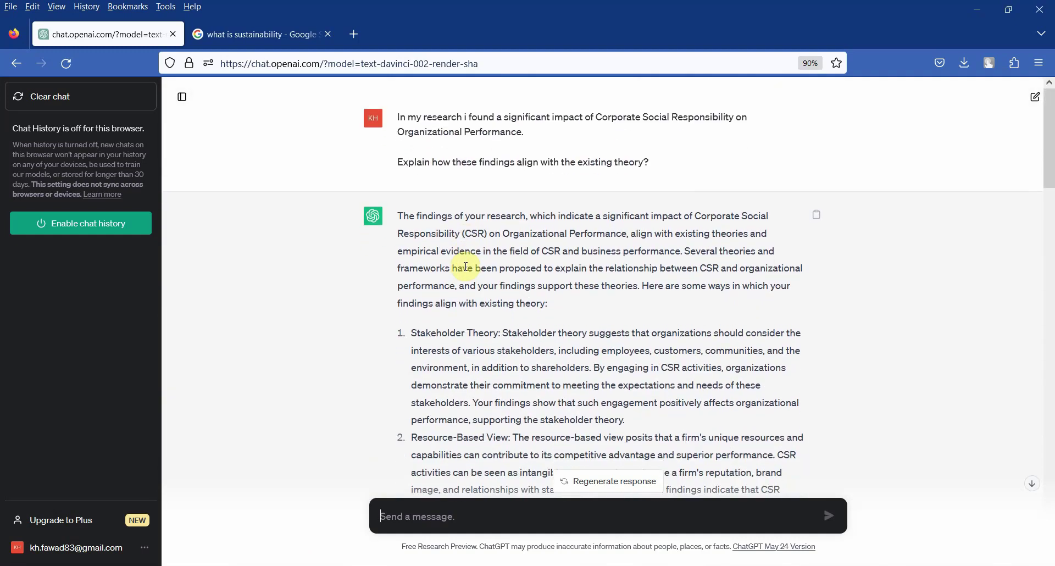
{"action": "scroll", "coordinate": [466, 268], "scroll_direction": "down", "scroll_amount": 1}
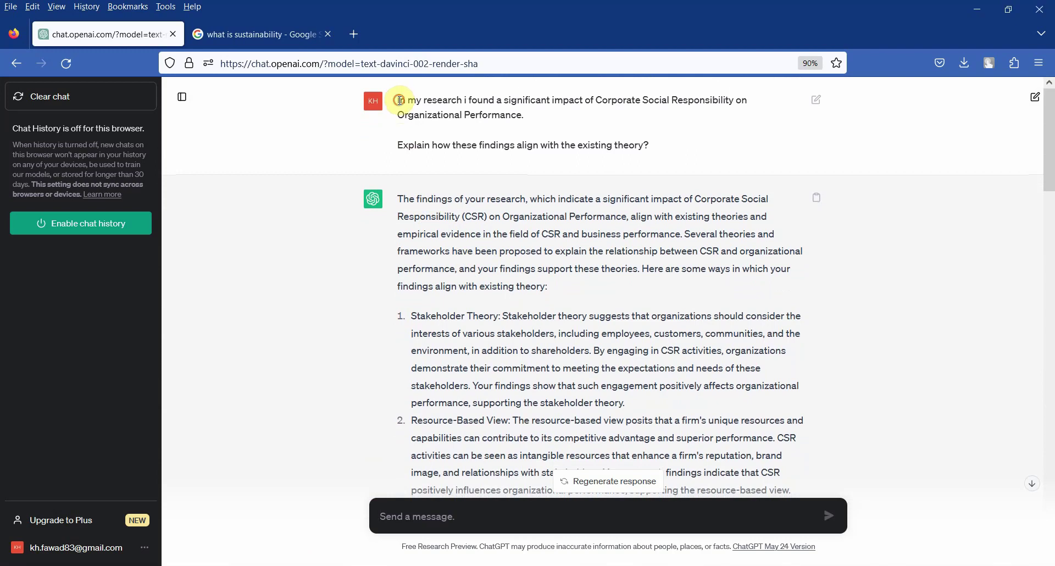
{"action": "left_click_drag", "start_coordinate": [400, 101], "coordinate": [666, 146]}
{"action": "key", "text": "ctrl+c"}
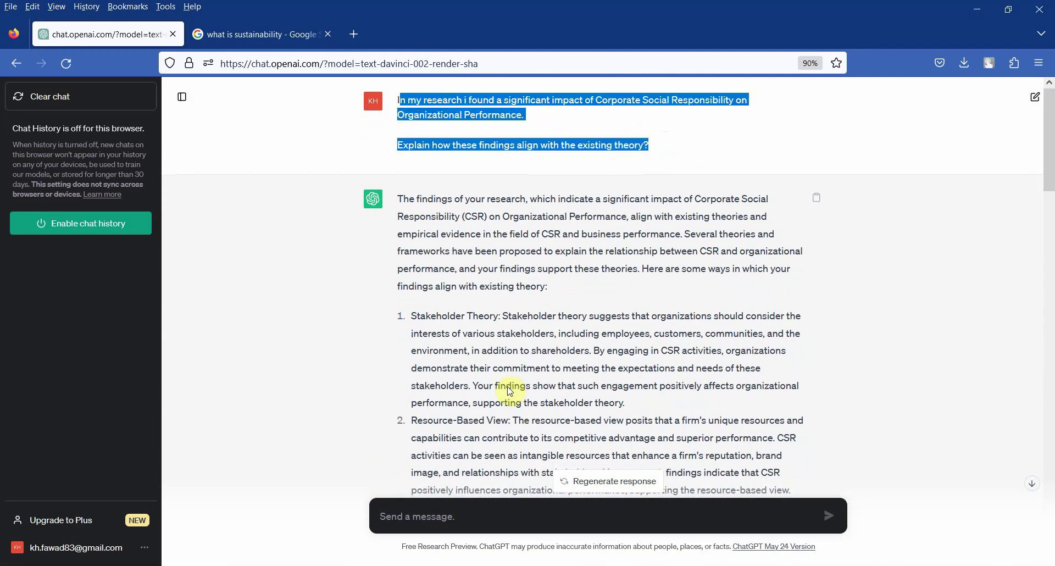
{"action": "left_click", "coordinate": [488, 521]}
{"action": "key", "text": "ctrl+v"}
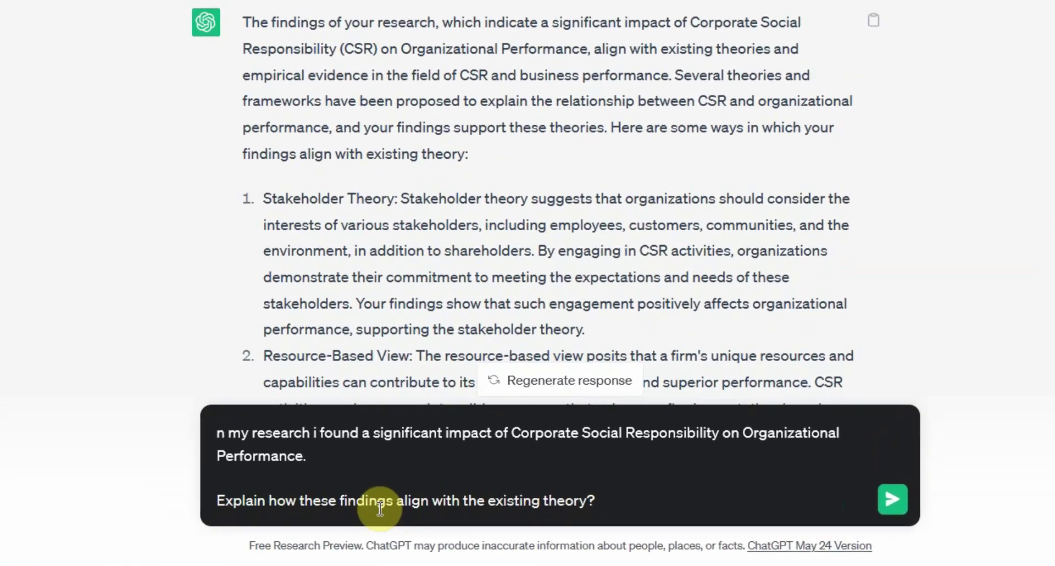
{"action": "key", "text": "ctrl+Home"}
{"action": "type", "text": "I"}
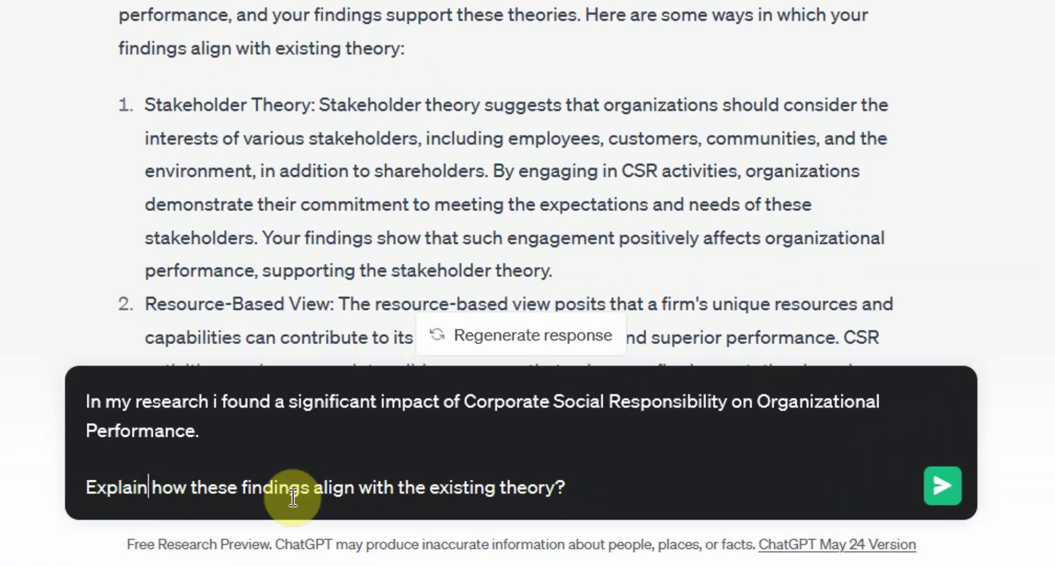
{"action": "type", "text": " why this r"}
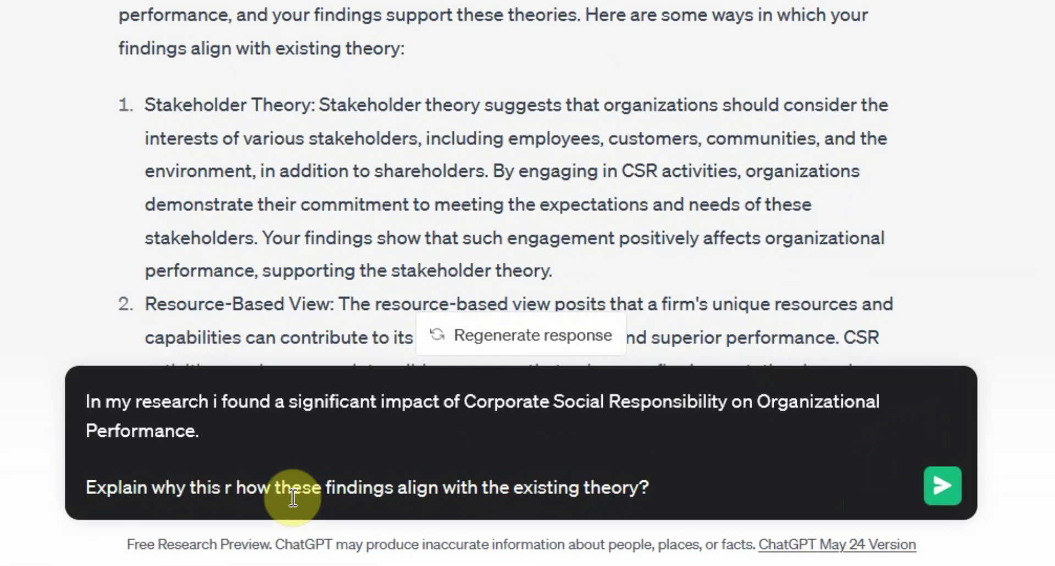
{"action": "type", "text": "elationship is si"}
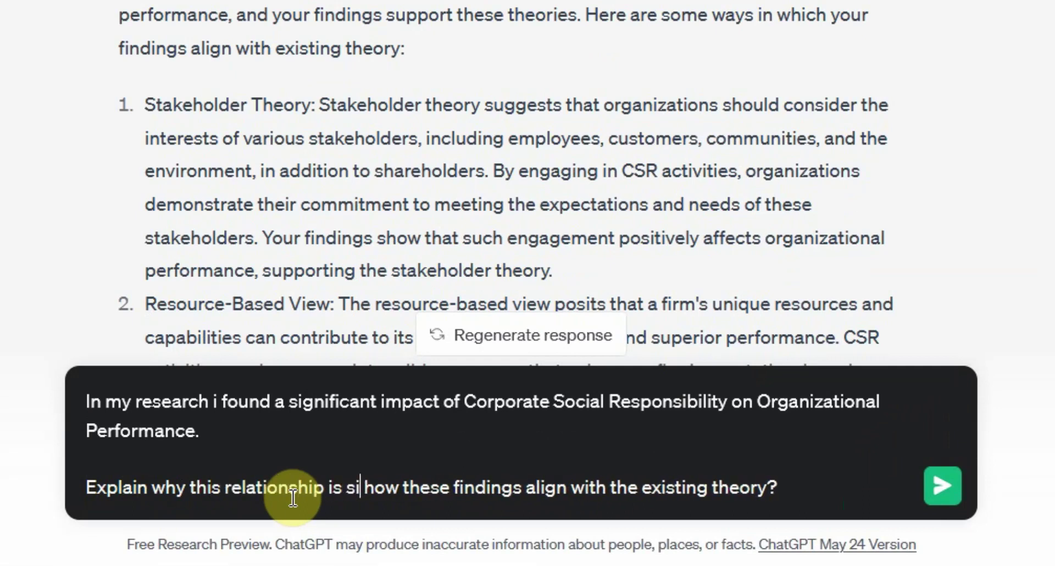
{"action": "type", "text": "gnificant, prov"}
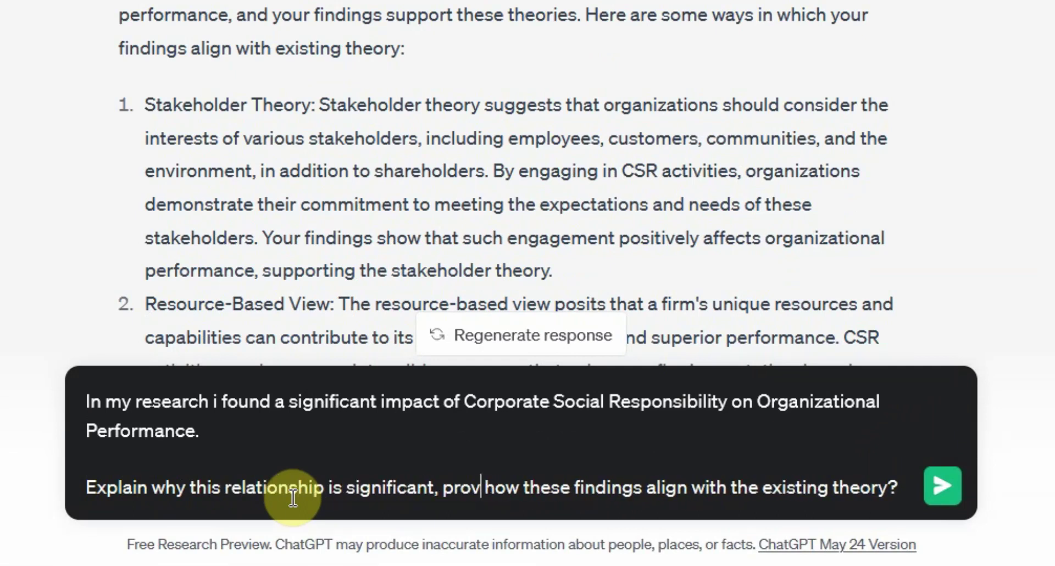
{"action": "type", "text": "ide some concis"}
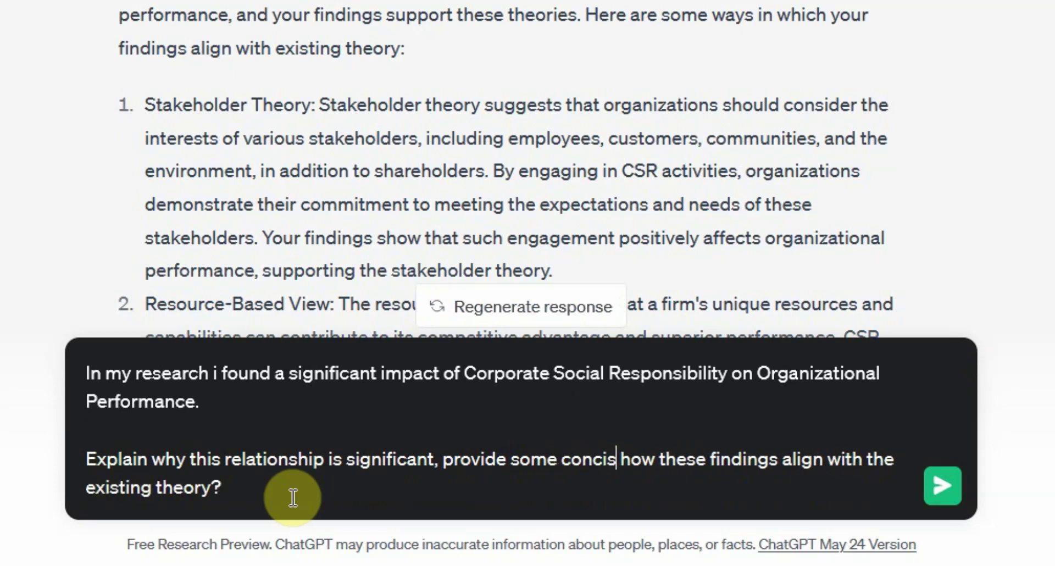
{"action": "type", "text": "e and comprehens"}
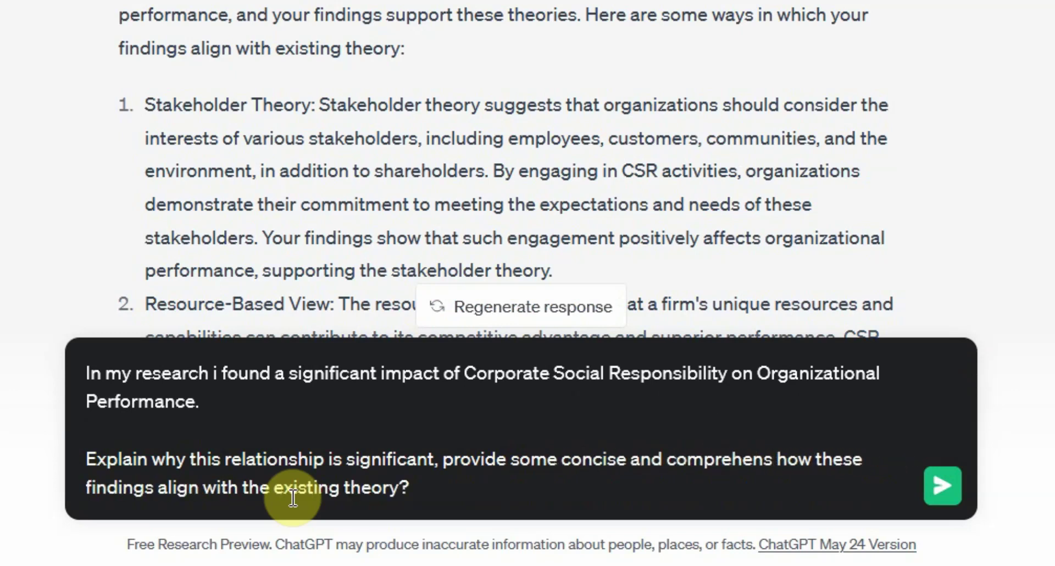
{"action": "type", "text": "ive reasons"}
{"action": "key", "text": "ctrl+shift+End"}
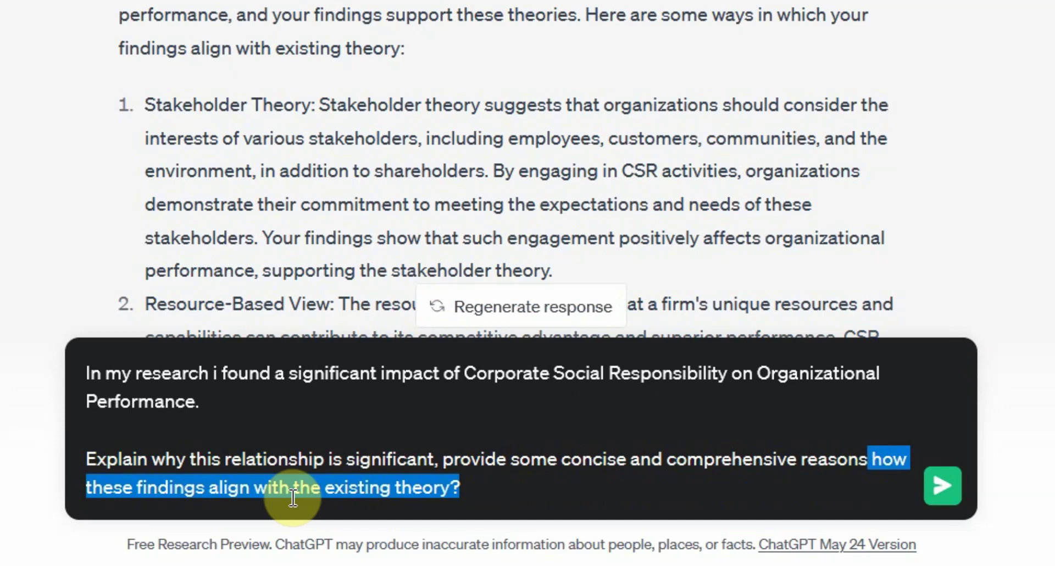
{"action": "key", "text": "BackSpace"}
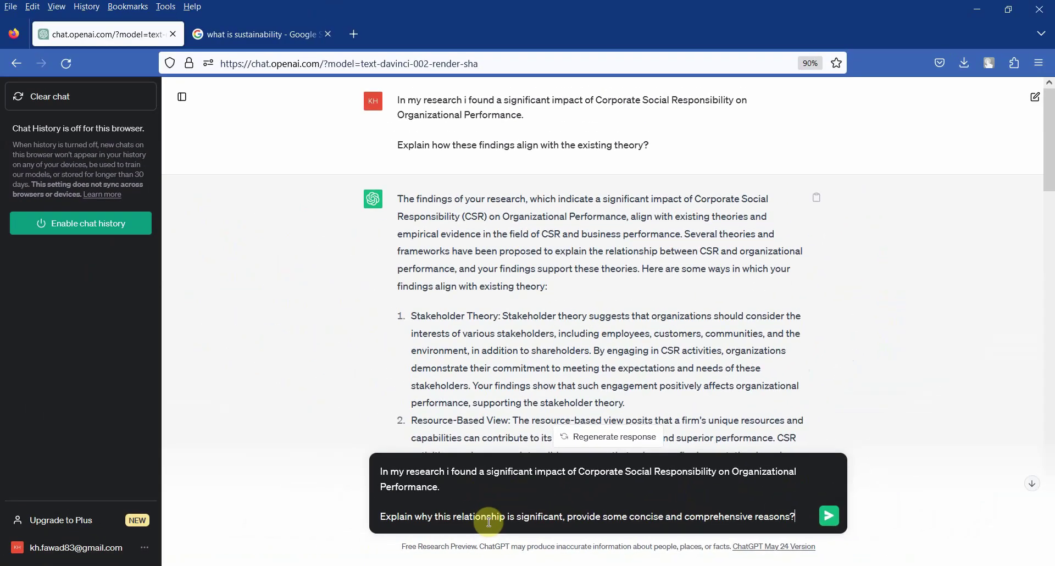
{"action": "key", "text": "Return"}
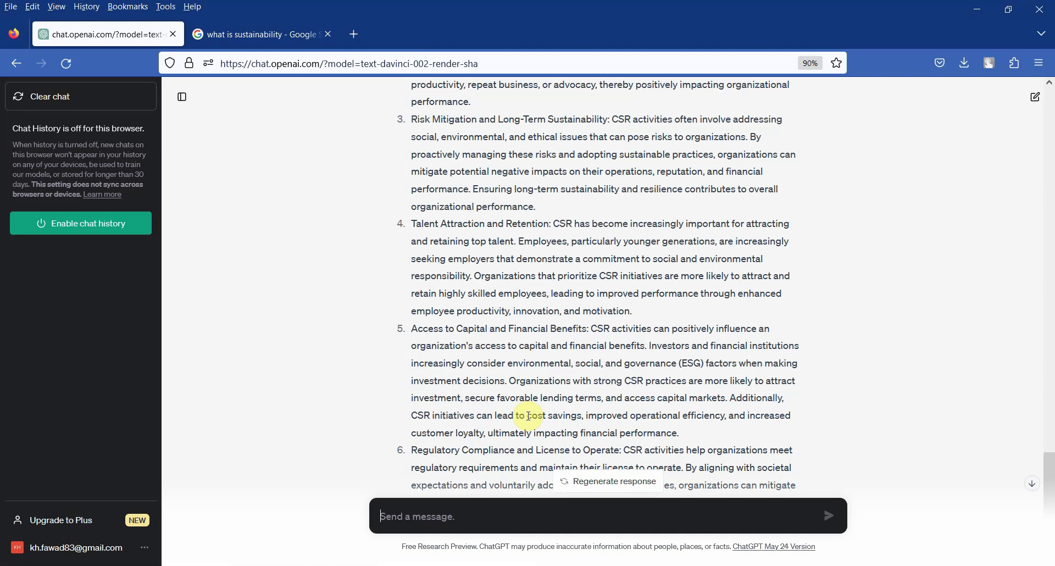
Step: Read the talent attraction, risk mitigation and access to capital reasons, then return to PowerPoint
{"action": "left_click_drag", "start_coordinate": [412, 224], "coordinate": [565, 240]}
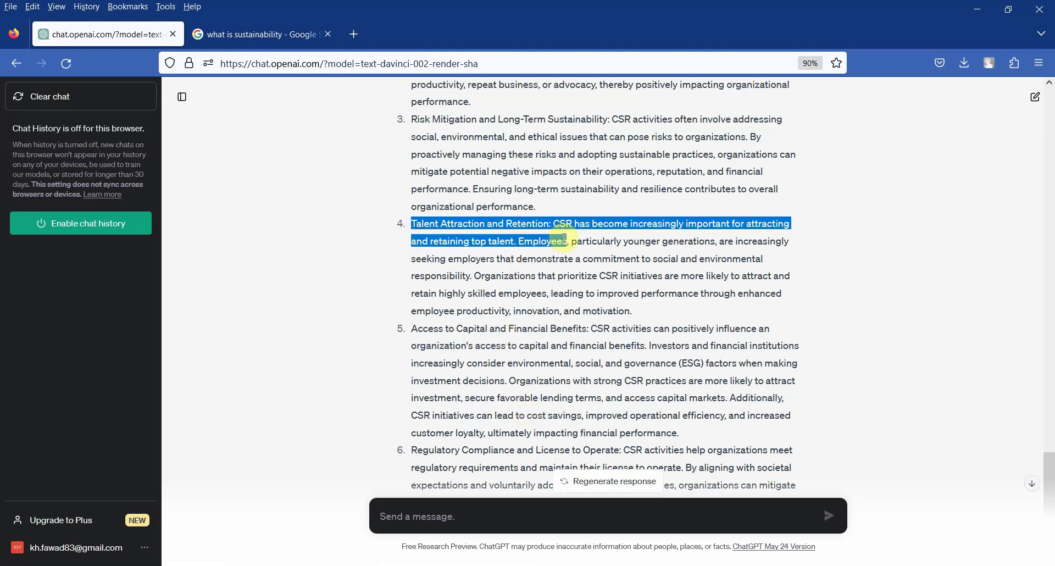
{"action": "left_click_drag", "start_coordinate": [418, 119], "coordinate": [568, 120]}
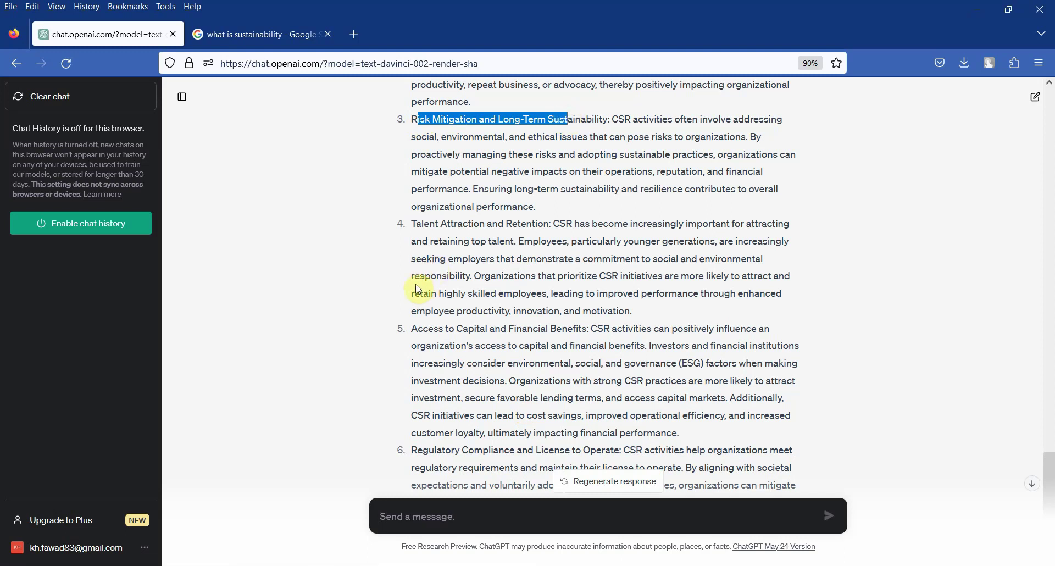
{"action": "left_click_drag", "start_coordinate": [418, 328], "coordinate": [562, 328]}
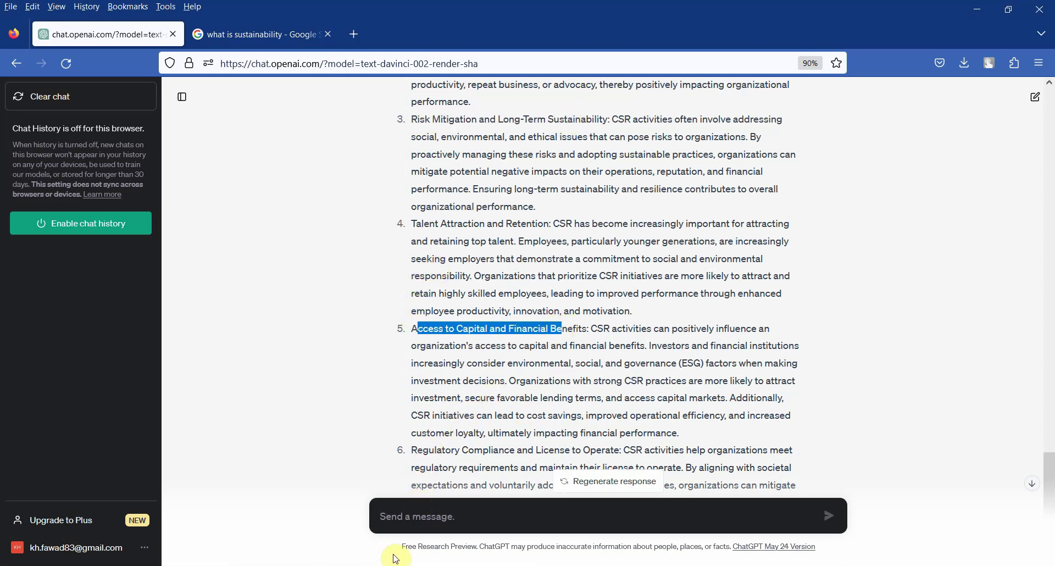
{"action": "left_click", "coordinate": [472, 511]}
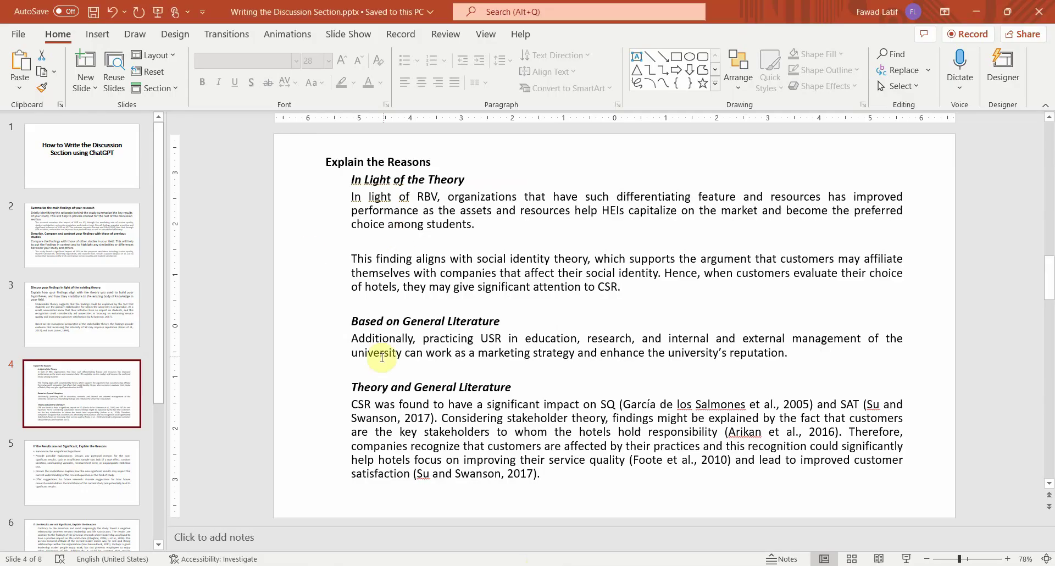
Step: View slide 5 on explaining non-significant results, then go back to the ChatGPT conversation
{"action": "left_click", "coordinate": [100, 451]}
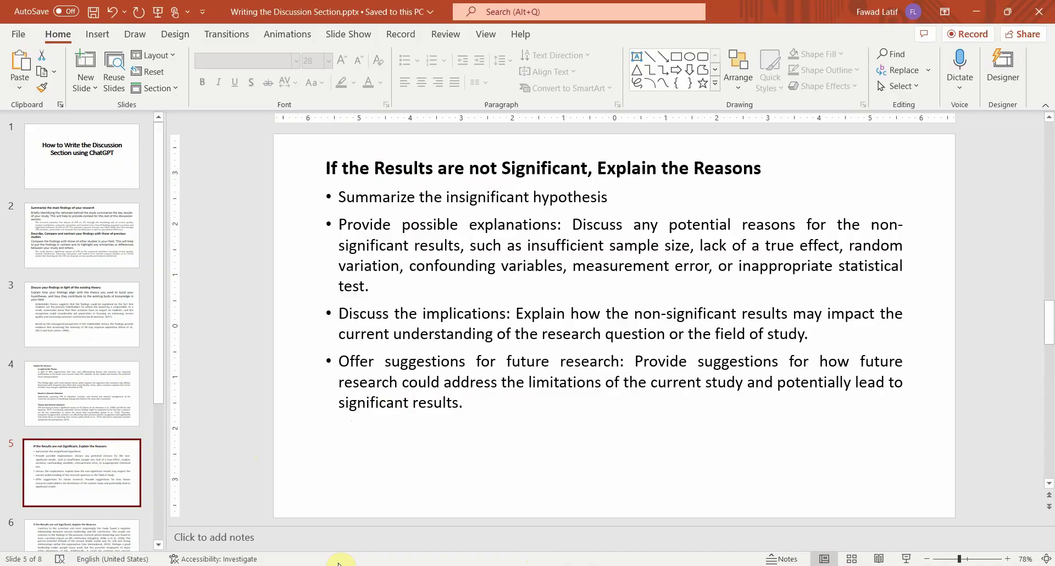
{"action": "mouse_move", "coordinate": [342, 558]}
{"action": "left_click", "coordinate": [495, 505]}
{"action": "scroll", "coordinate": [511, 363], "scroll_direction": "up", "scroll_amount": 8}
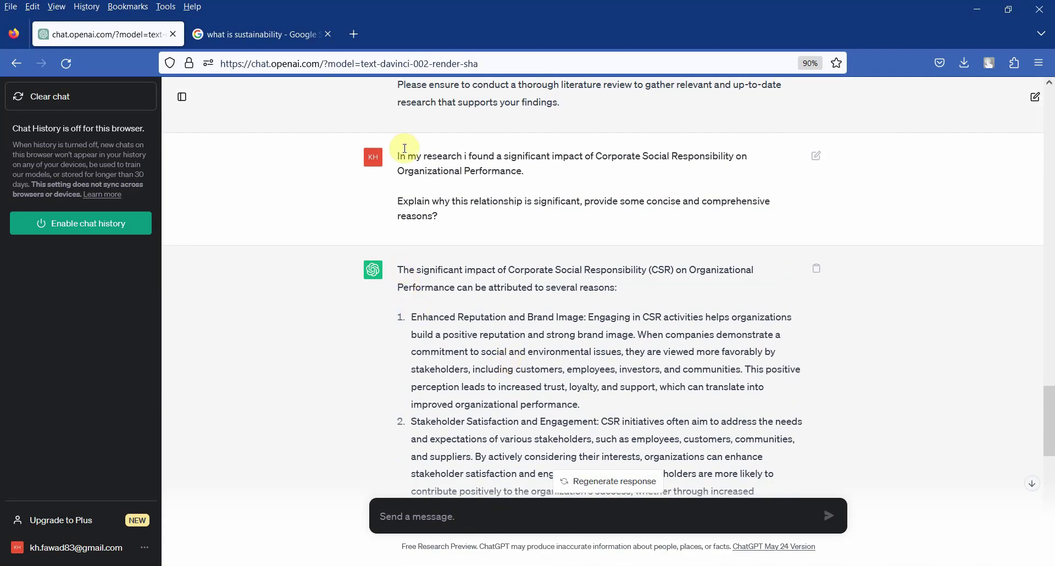
Step: Ask ChatGPT why CSR's impact was insignificant when most existing research found it significant
{"action": "left_click_drag", "start_coordinate": [398, 156], "coordinate": [468, 213]}
{"action": "key", "text": "ctrl+c"}
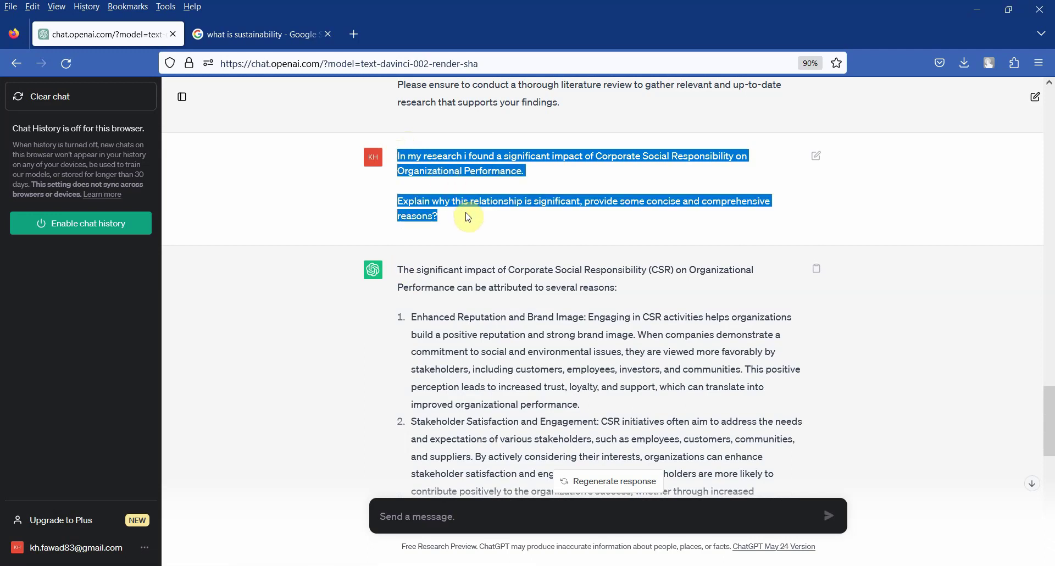
{"action": "left_click", "coordinate": [461, 510]}
{"action": "key", "text": "ctrl+v"}
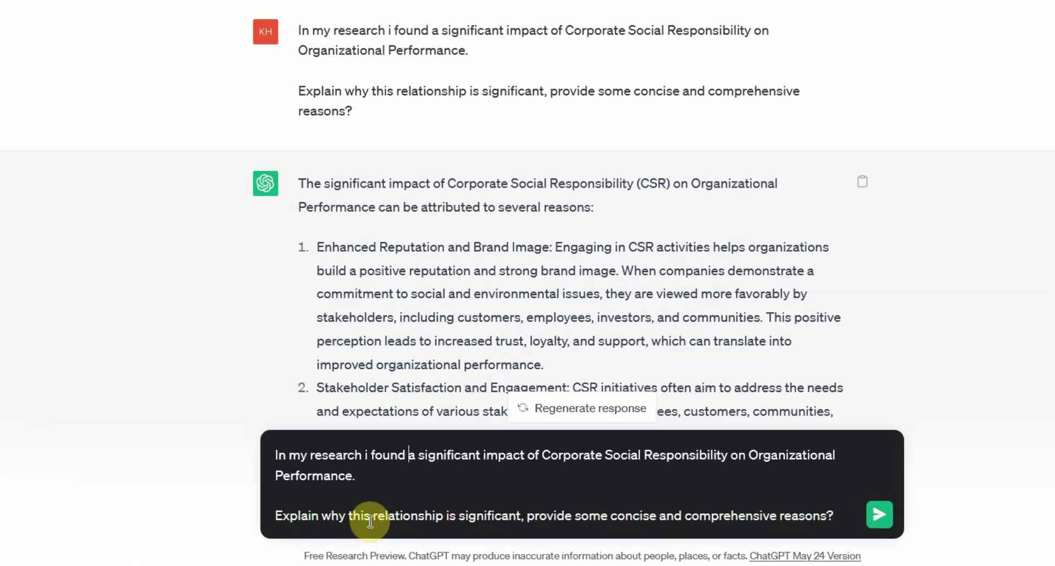
{"action": "type", "text": "n in"}
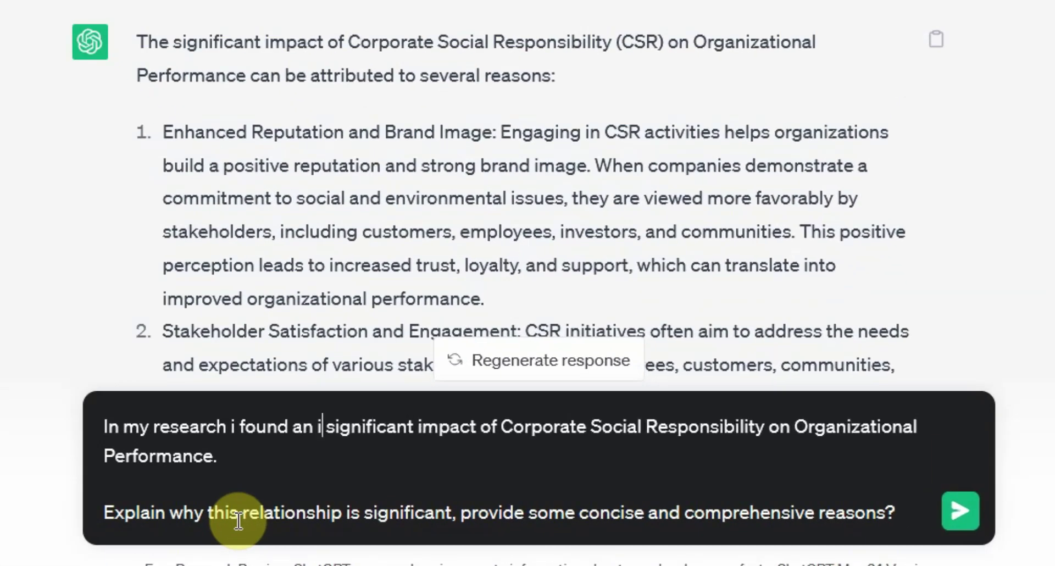
{"action": "key", "text": "Delete"}
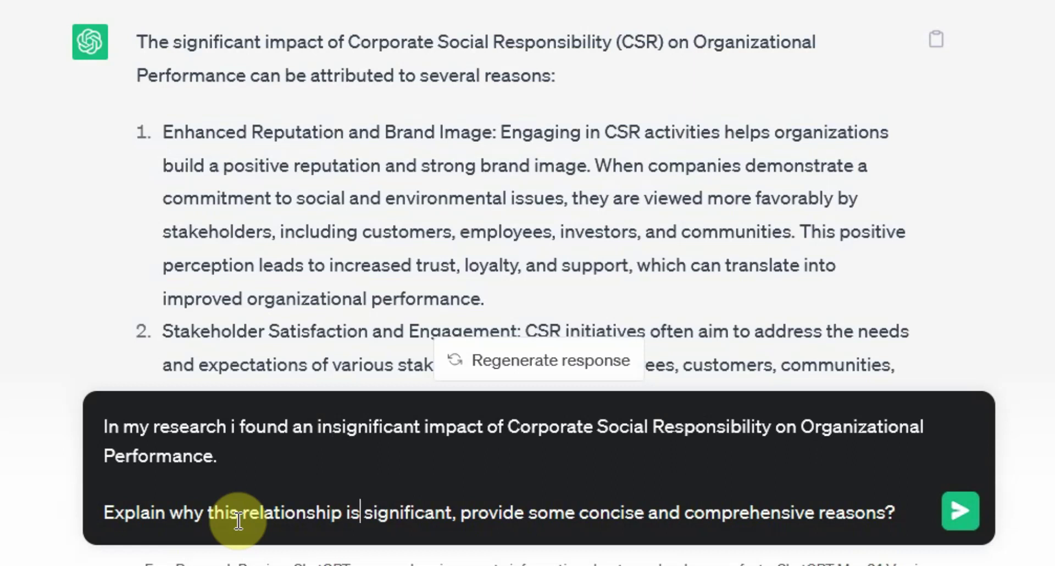
{"action": "type", "text": "icant"}
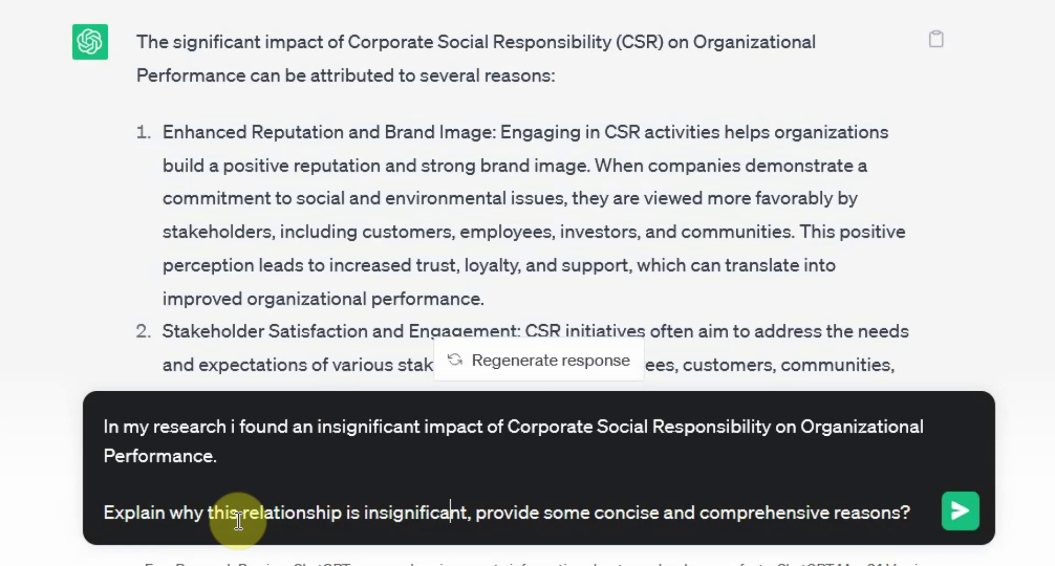
{"action": "type", "text": " where most o"}
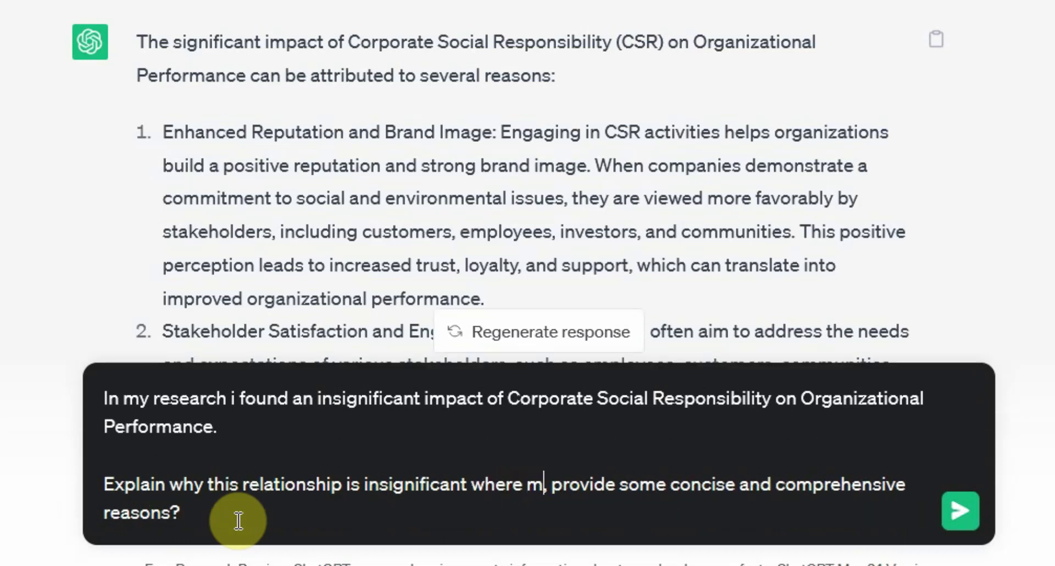
{"action": "type", "text": "f existing resea"}
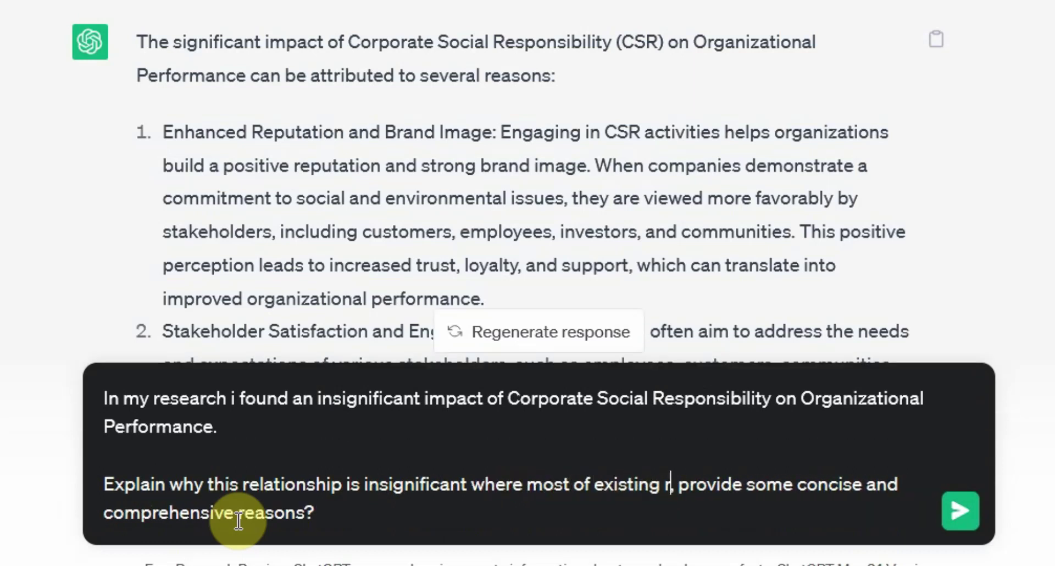
{"action": "type", "text": "rch found it sign"}
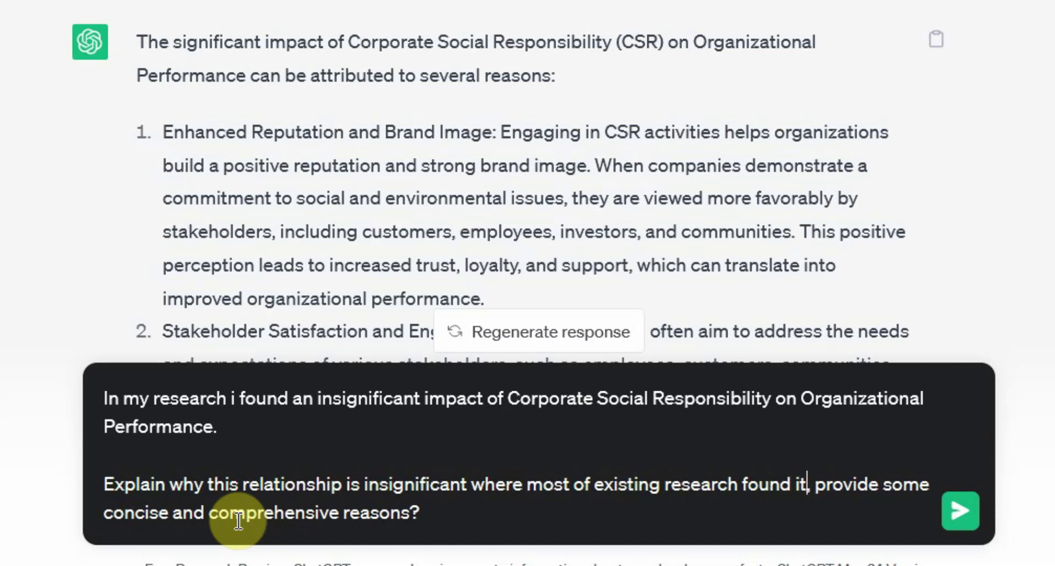
{"action": "type", "text": "ificant"}
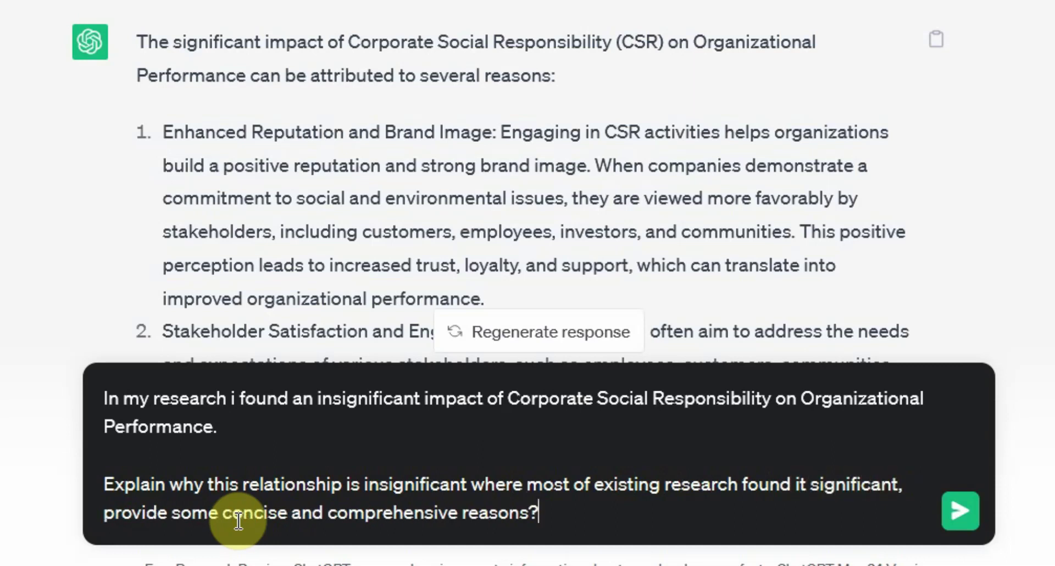
{"action": "key", "text": "Return"}
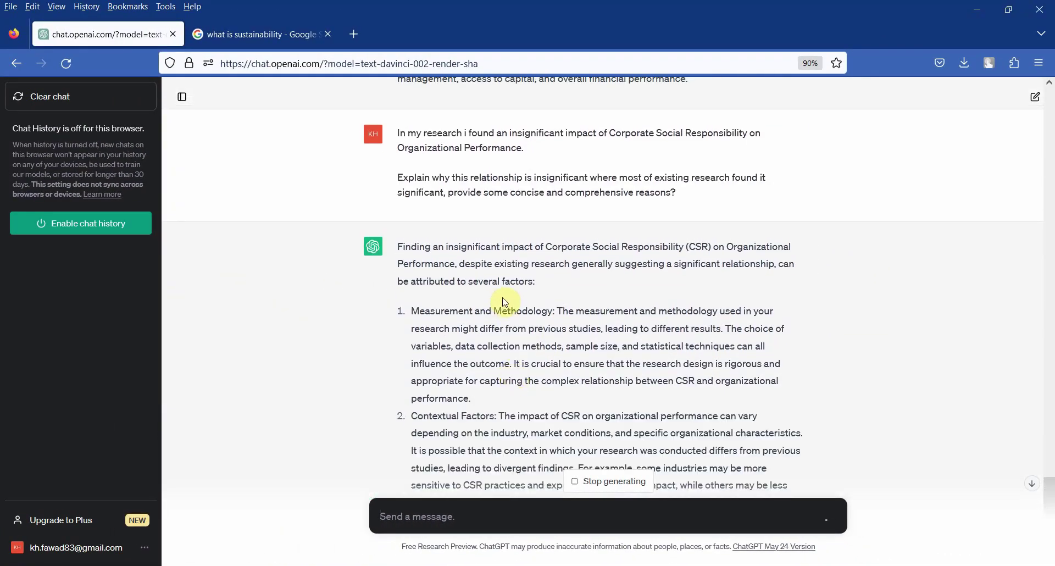
{"action": "scroll", "coordinate": [506, 330], "scroll_direction": "down", "scroll_amount": 3}
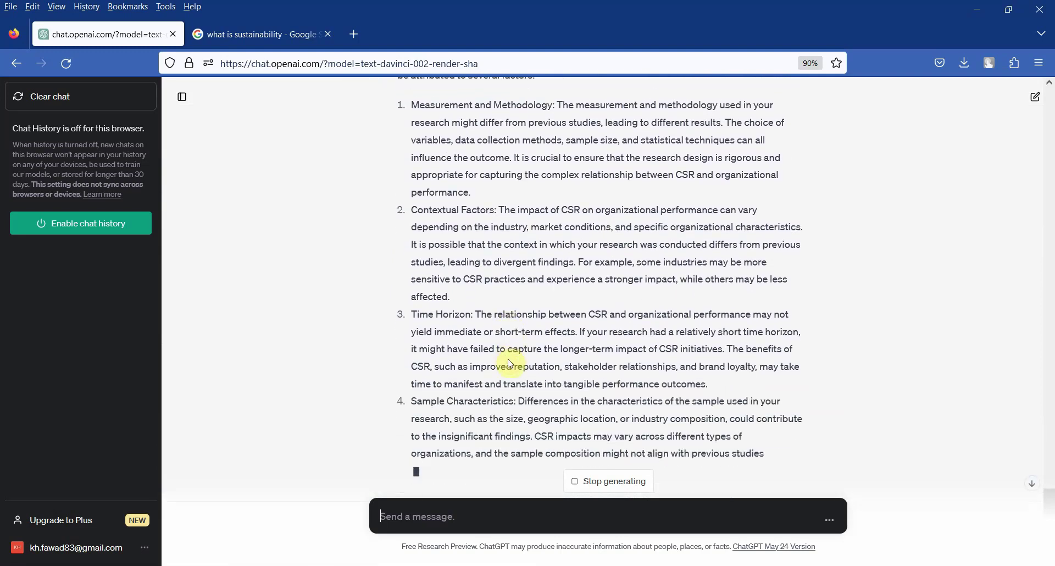
{"action": "scroll", "coordinate": [514, 364], "scroll_direction": "down", "scroll_amount": 2}
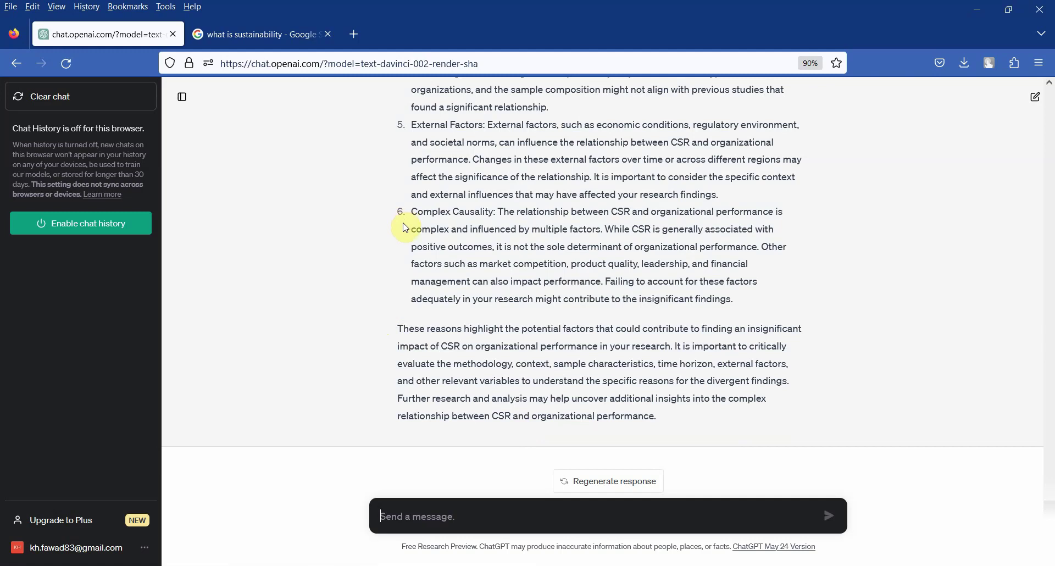
Step: Read slide 6's non-significant example, then slide 7 on using theory to explain insignificance
{"action": "left_click", "coordinate": [530, 565]}
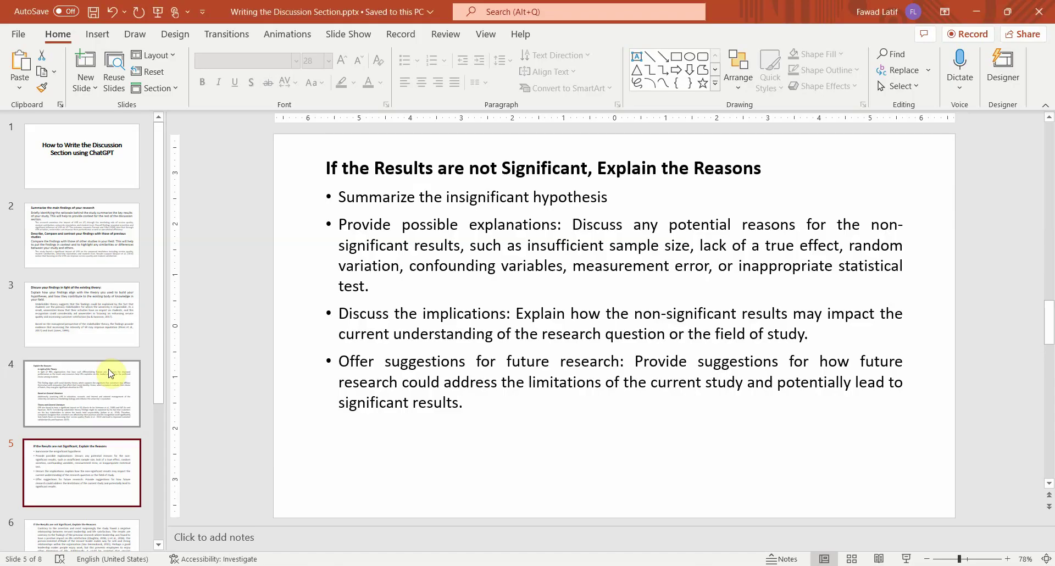
{"action": "left_click", "coordinate": [71, 530]}
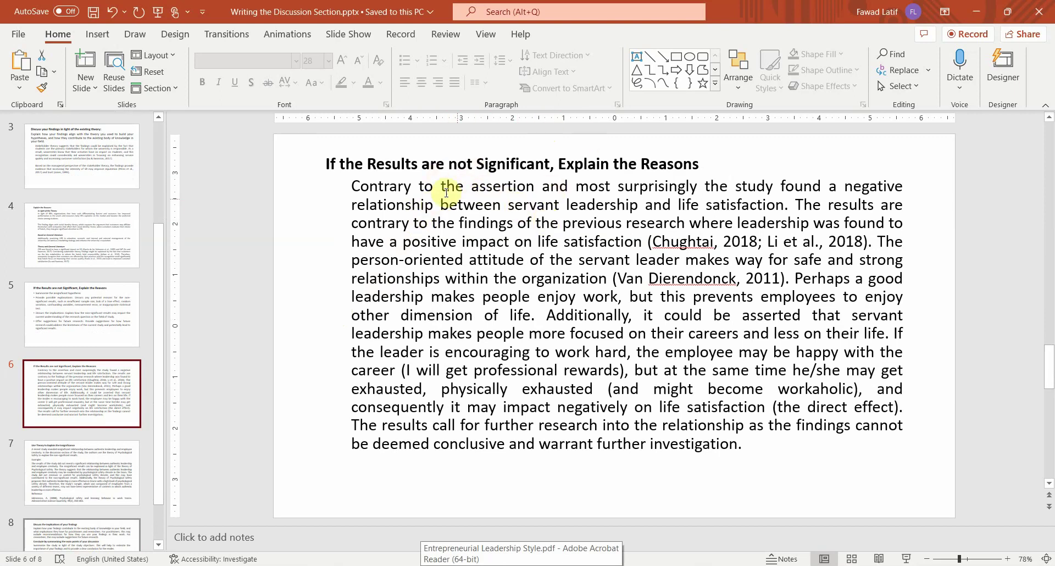
{"action": "left_click_drag", "start_coordinate": [503, 223], "coordinate": [760, 405]}
{"action": "left_click", "coordinate": [271, 323]}
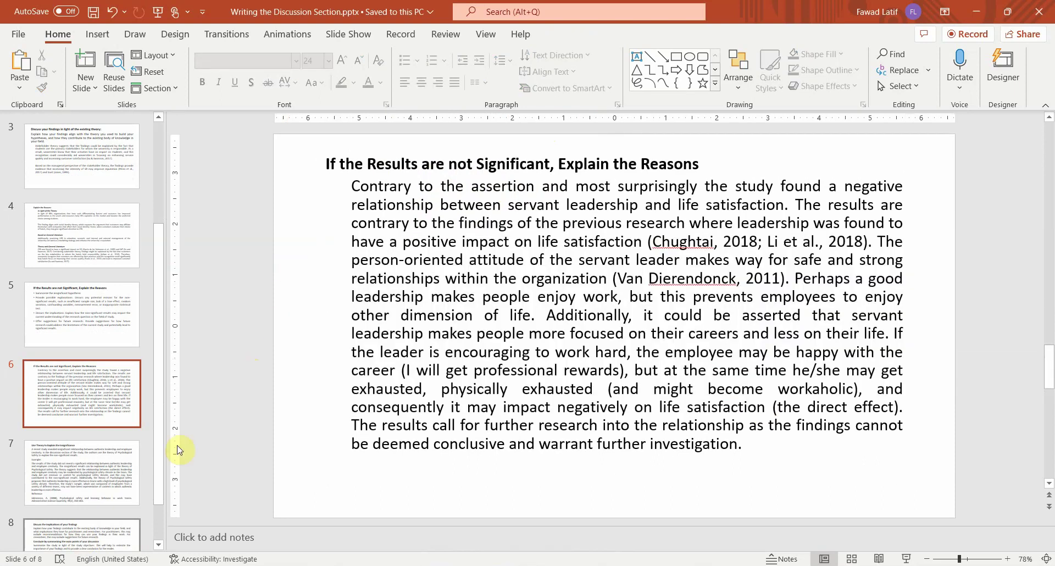
{"action": "left_click", "coordinate": [106, 464]}
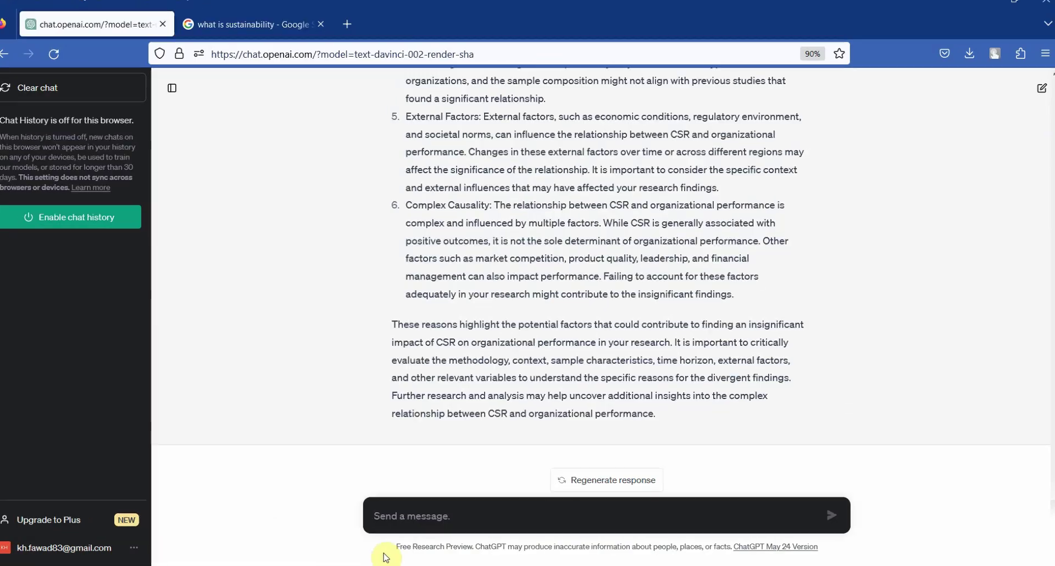
Step: Ask ChatGPT to explain the reasons for insignificant findings in light of resource-based view
{"action": "type", "text": "Can you "}
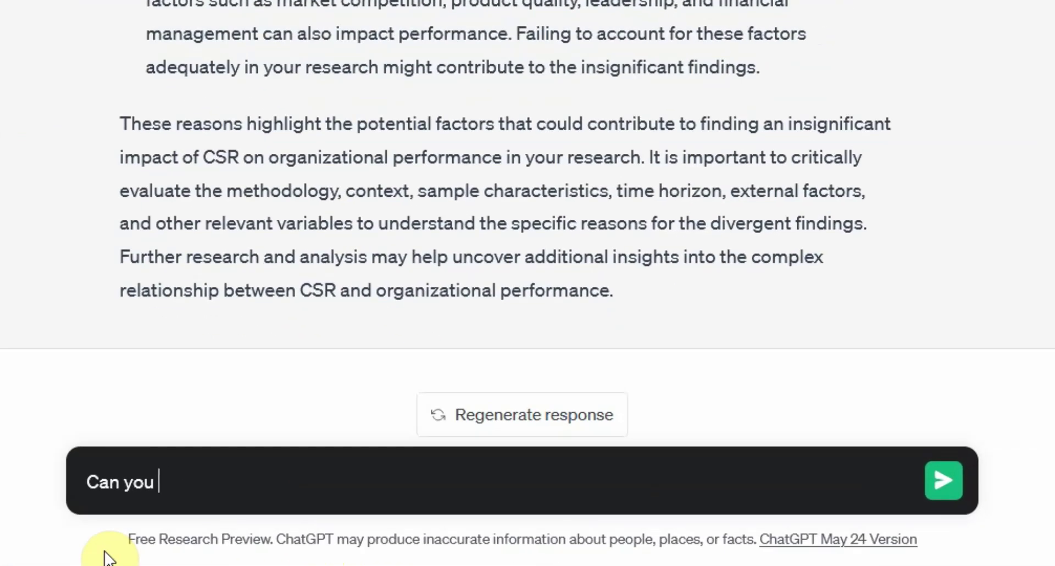
{"action": "type", "text": "explain the reason "}
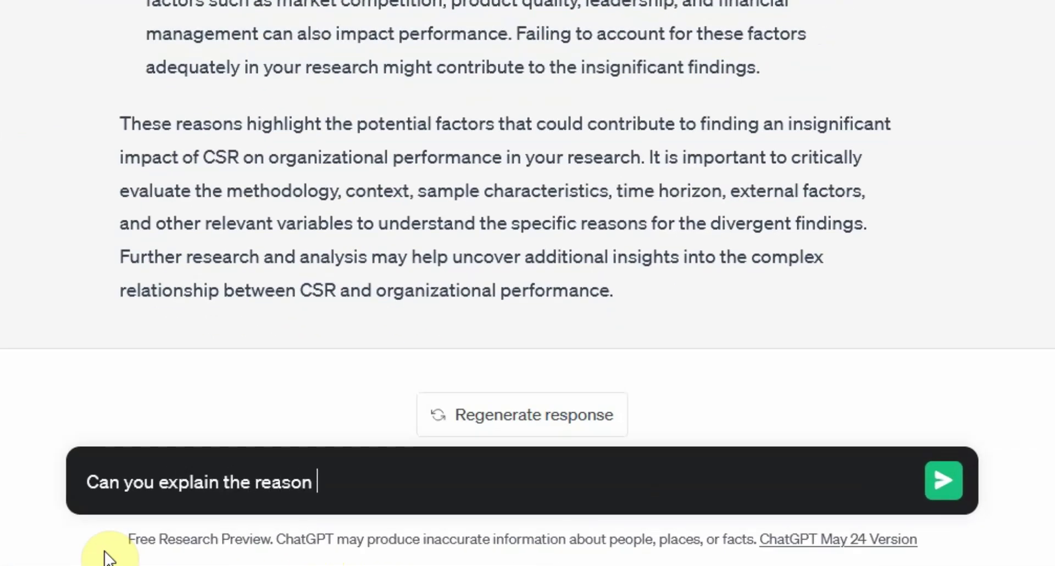
{"action": "type", "text": "s for insigh"}
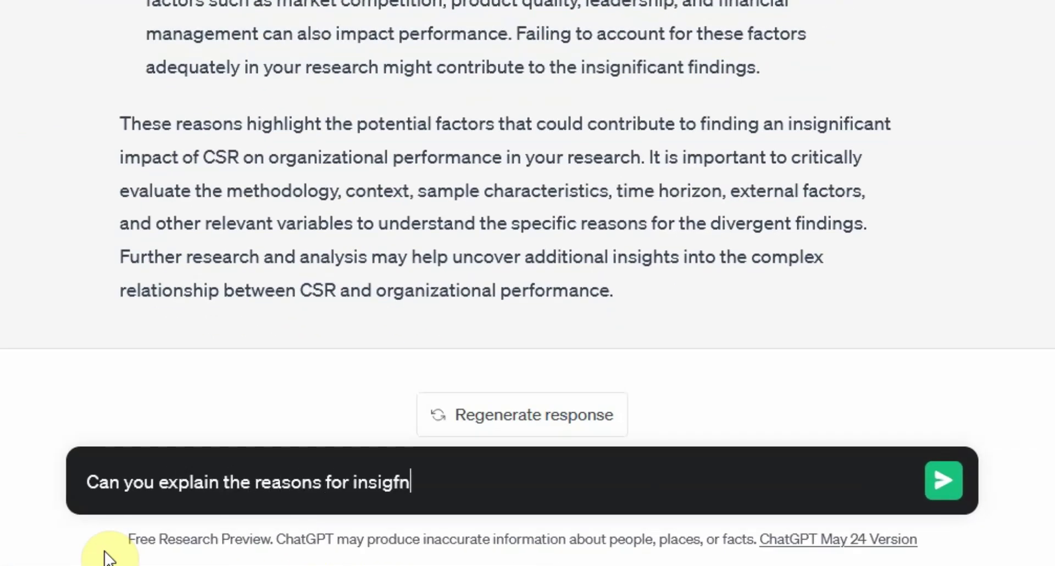
{"action": "key", "text": "BackSpace"}
{"action": "type", "text": "f"}
{"action": "key", "text": "BackSpace"}
{"action": "type", "text": "nifican"}
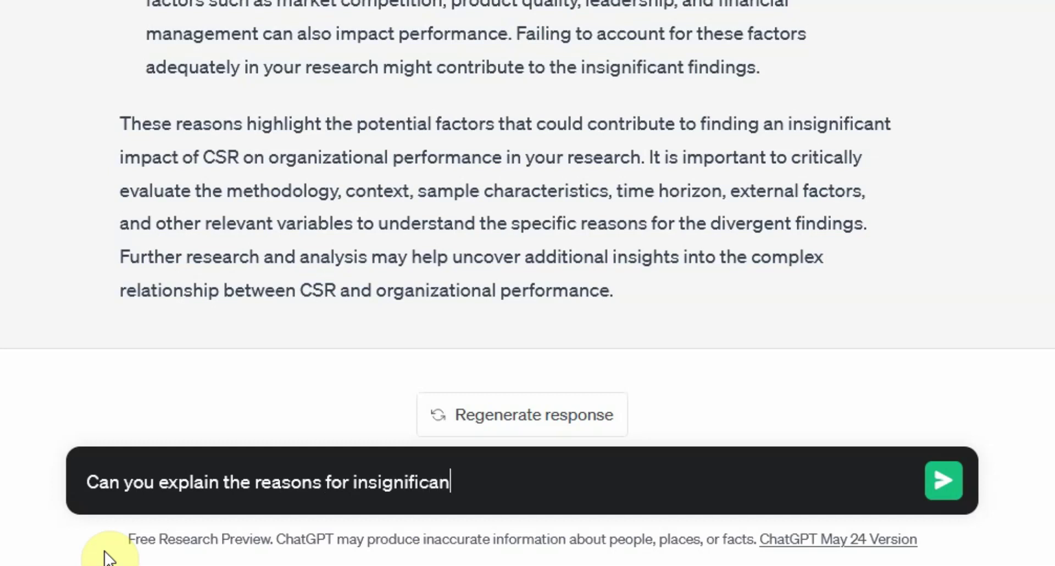
{"action": "type", "text": "t findings"}
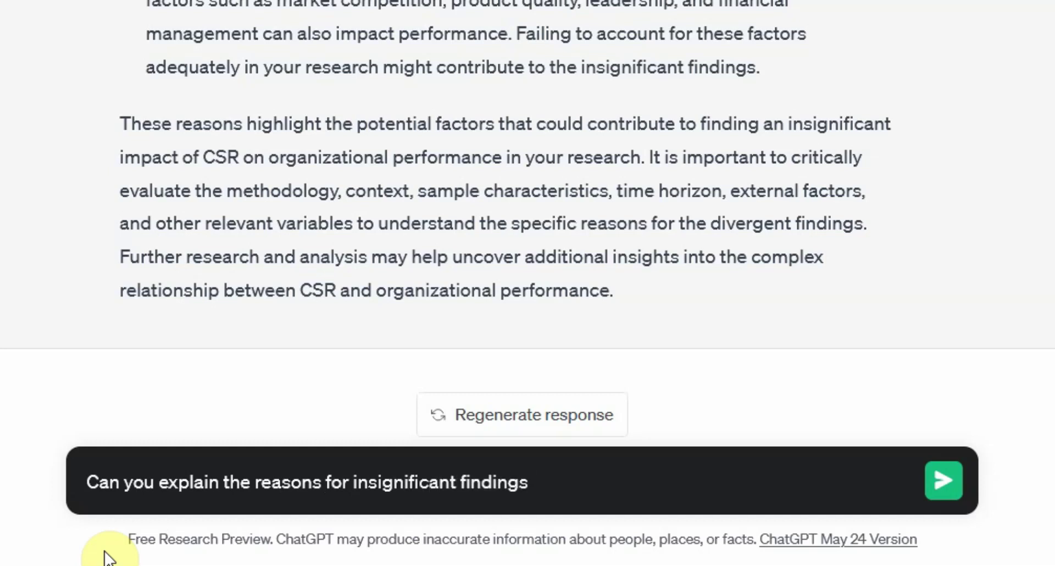
{"action": "type", "text": " in light of re"}
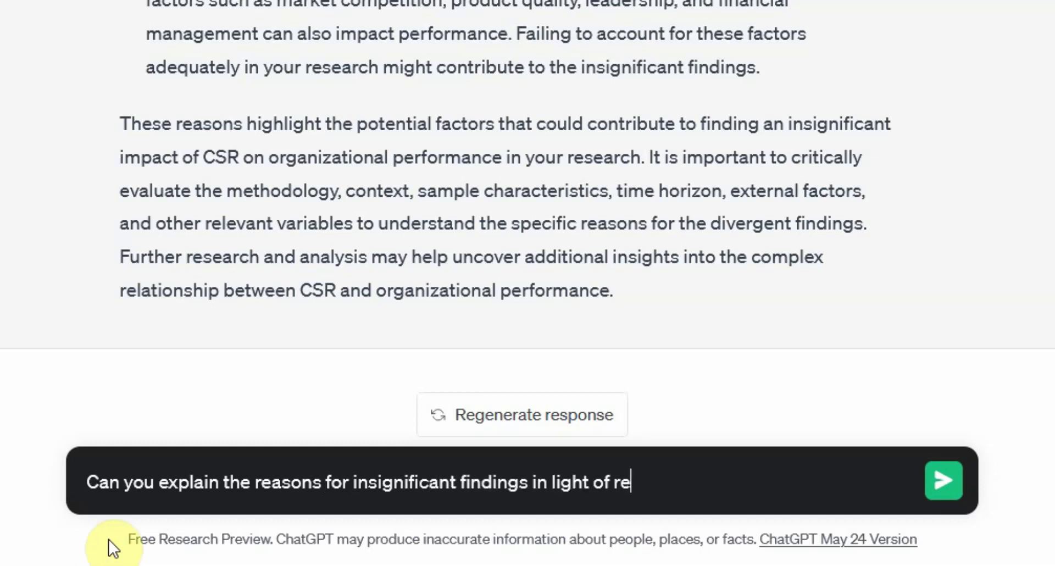
{"action": "type", "text": "source based th"}
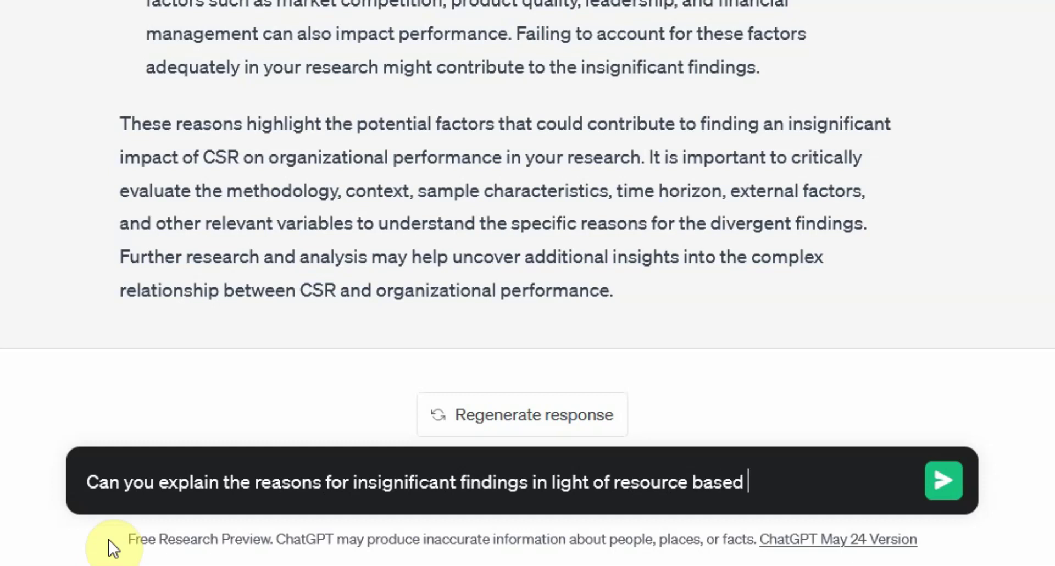
{"action": "key", "text": "BackSpace"}
{"action": "key", "text": "BackSpace"}
{"action": "type", "text": "view"}
{"action": "key", "text": "Return"}
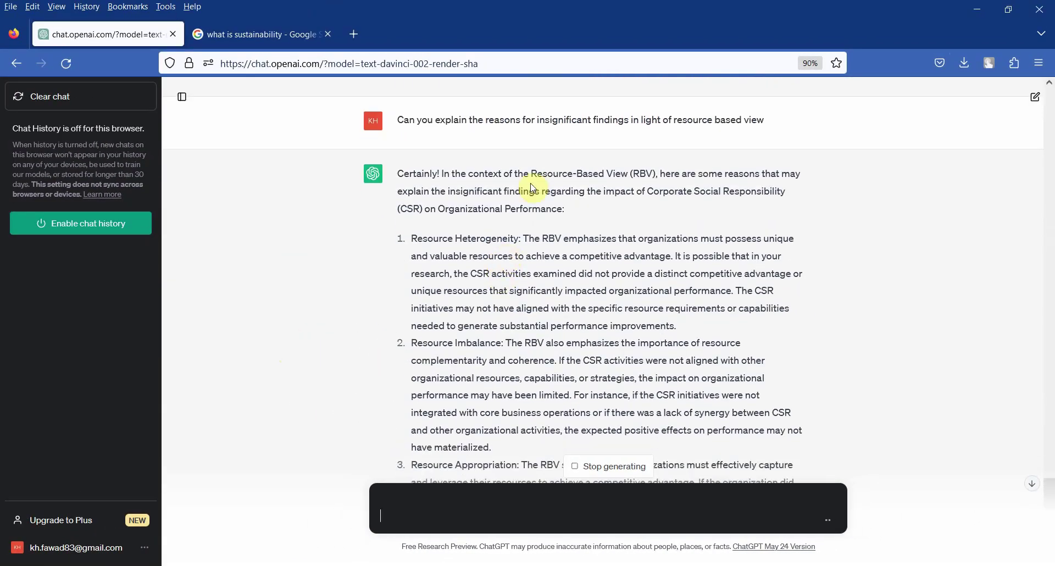
Step: Review the RBV answer, highlighting the Measurement Challenges and Contextual Factors points
{"action": "scroll", "coordinate": [533, 189], "scroll_direction": "down", "scroll_amount": 4}
{"action": "scroll", "coordinate": [533, 189], "scroll_direction": "up", "scroll_amount": 3}
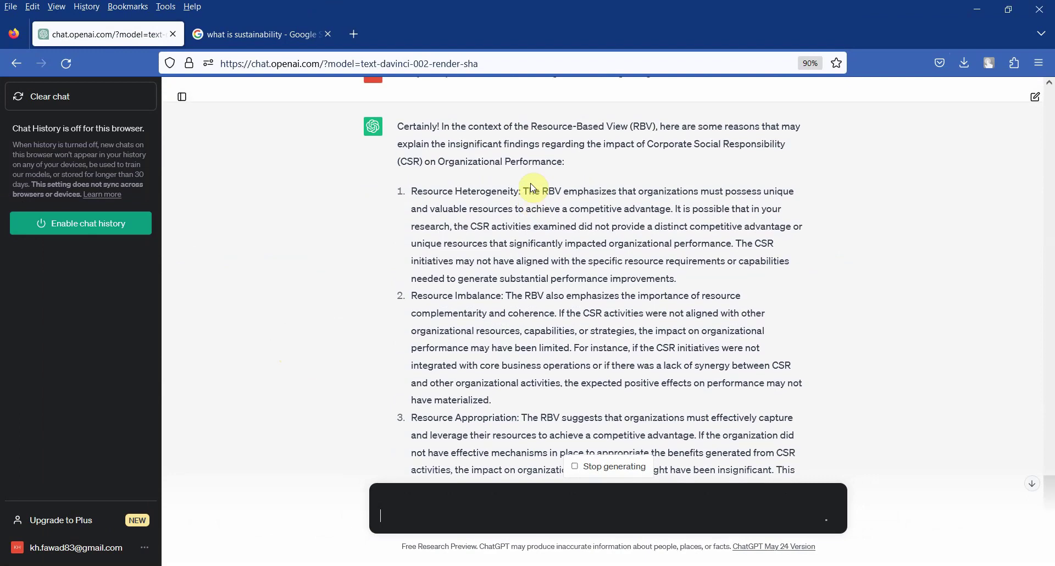
{"action": "scroll", "coordinate": [533, 188], "scroll_direction": "down", "scroll_amount": 3}
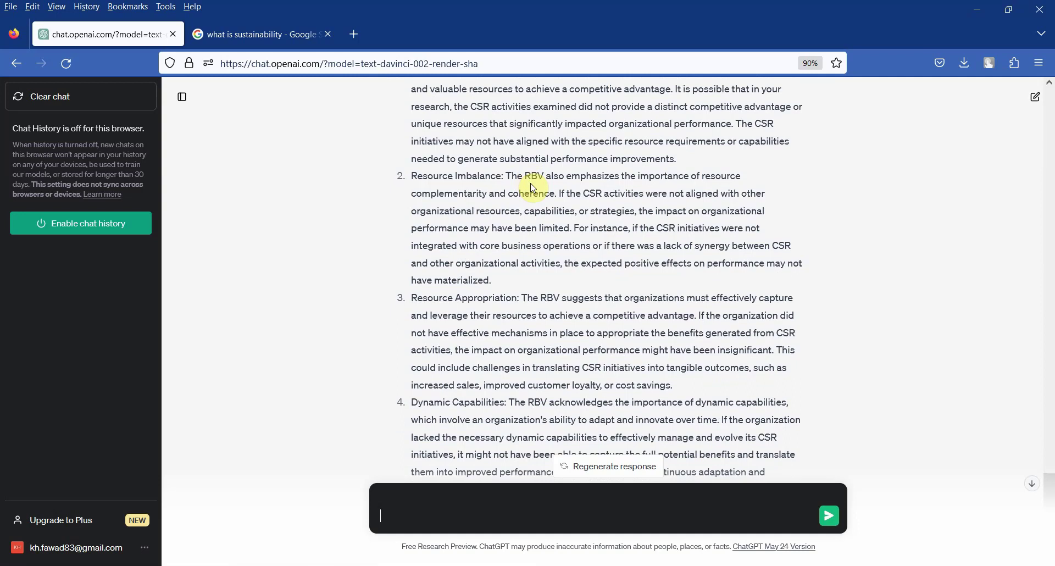
{"action": "scroll", "coordinate": [519, 233], "scroll_direction": "down", "scroll_amount": 7}
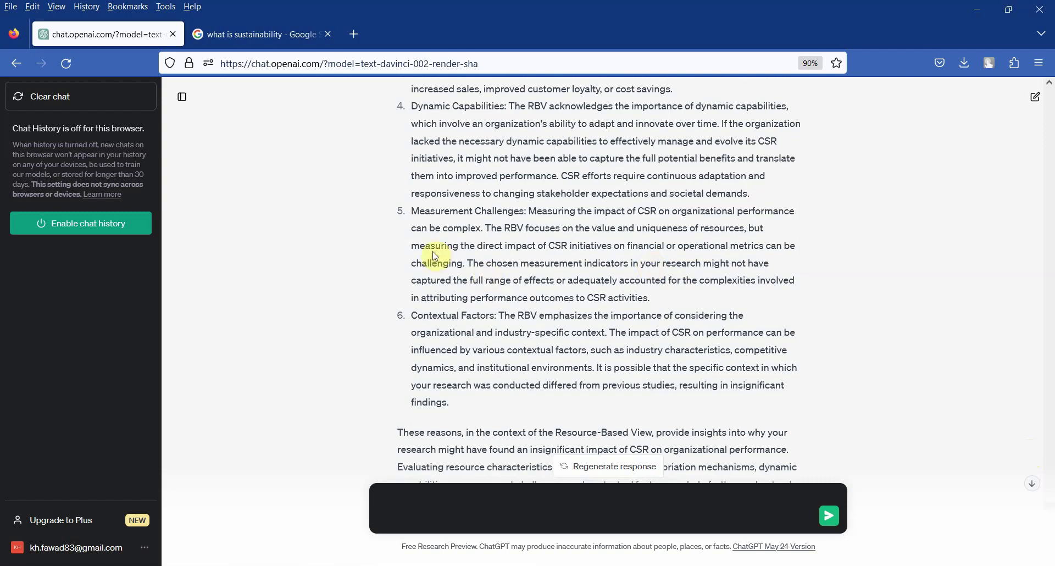
{"action": "left_click_drag", "start_coordinate": [411, 210], "coordinate": [717, 304]}
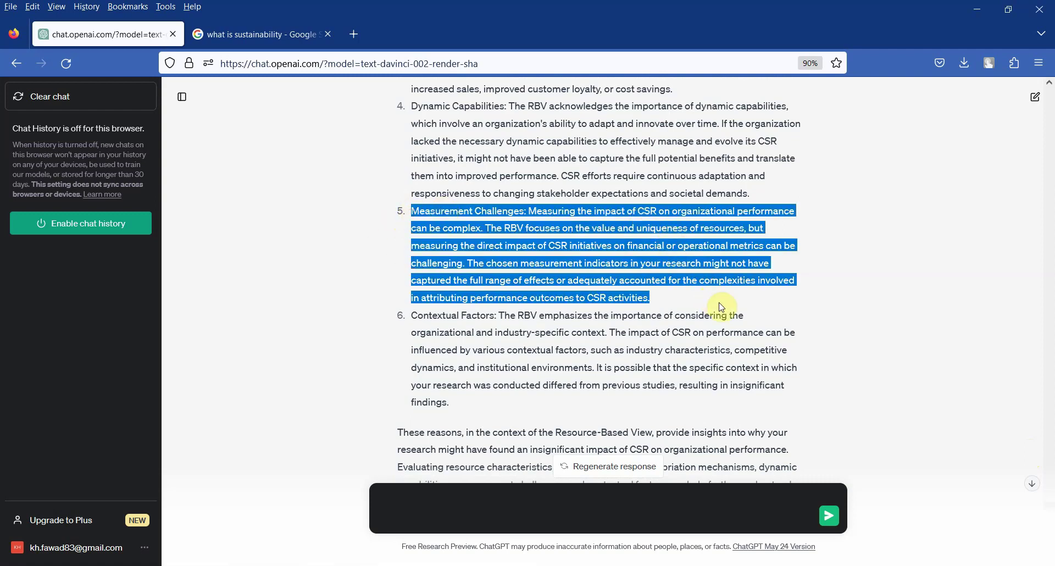
{"action": "left_click_drag", "start_coordinate": [416, 316], "coordinate": [585, 394]}
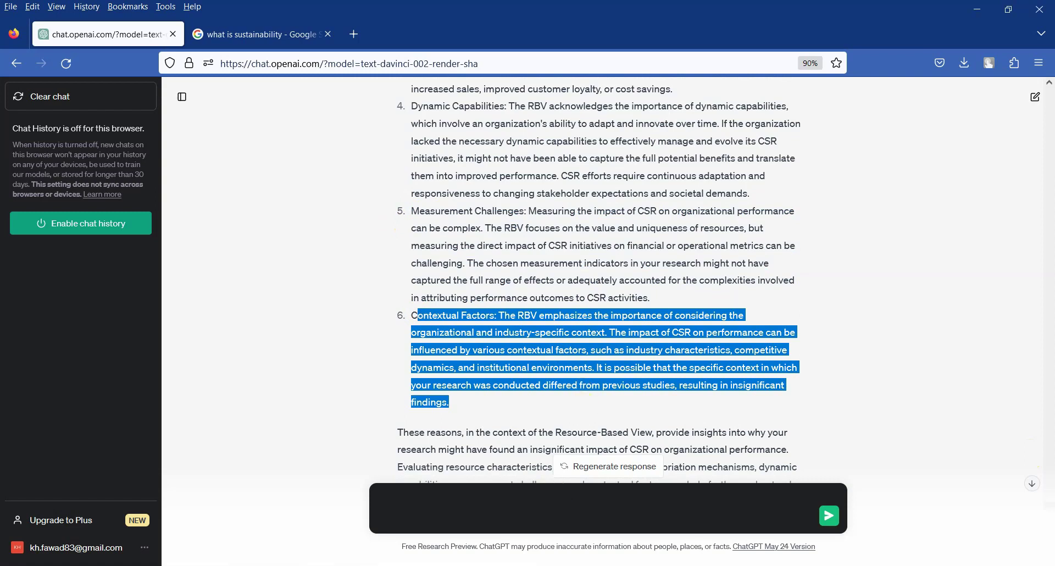
{"action": "left_click", "coordinate": [521, 565]}
Step: Look at slide 8 on implications, conclusions, limitations and future research, then return to ChatGPT
{"action": "left_click", "coordinate": [564, 560]}
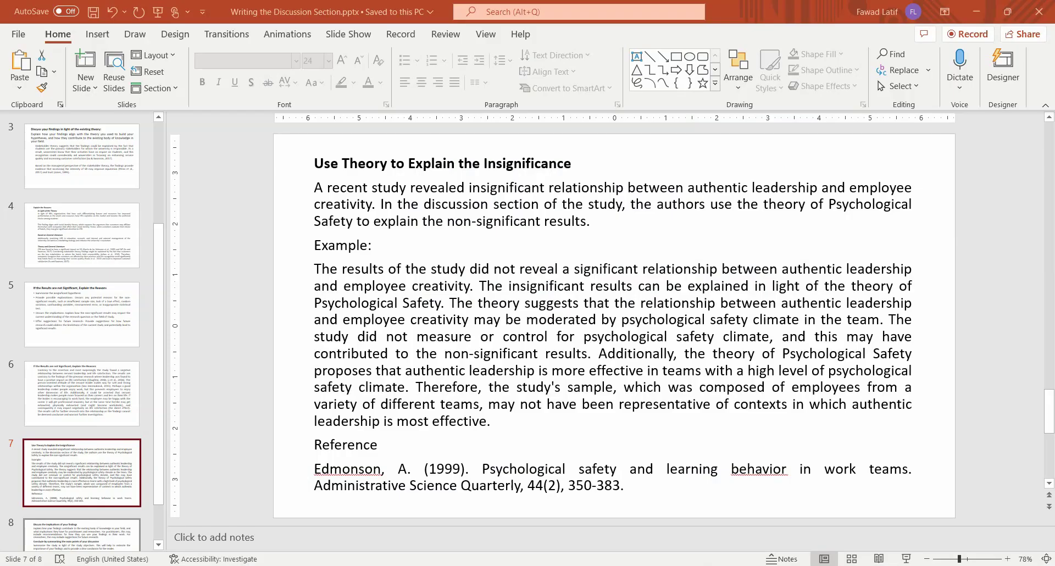
{"action": "left_click", "coordinate": [64, 538]}
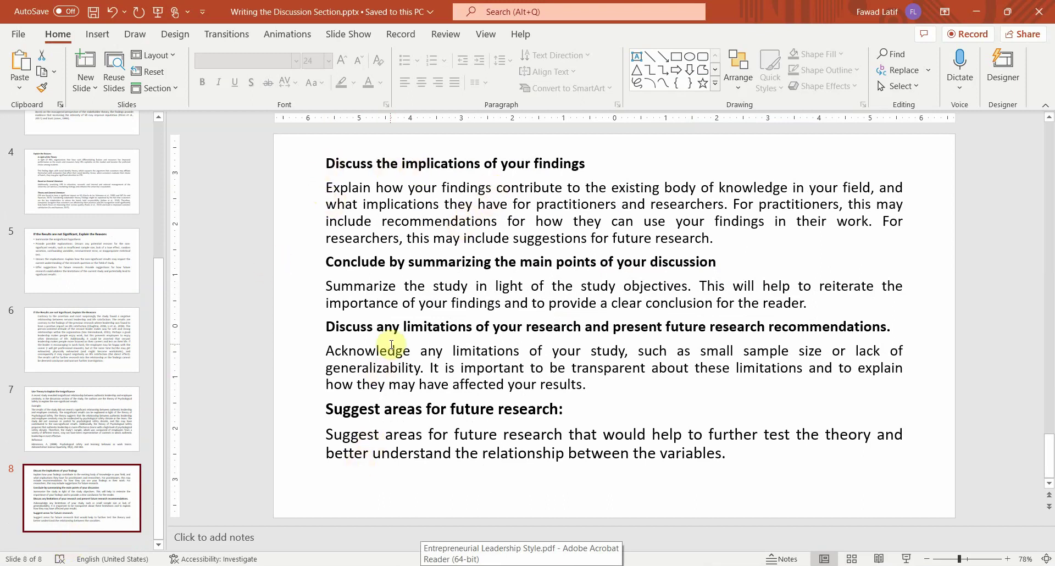
{"action": "key", "text": "alt+Tab"}
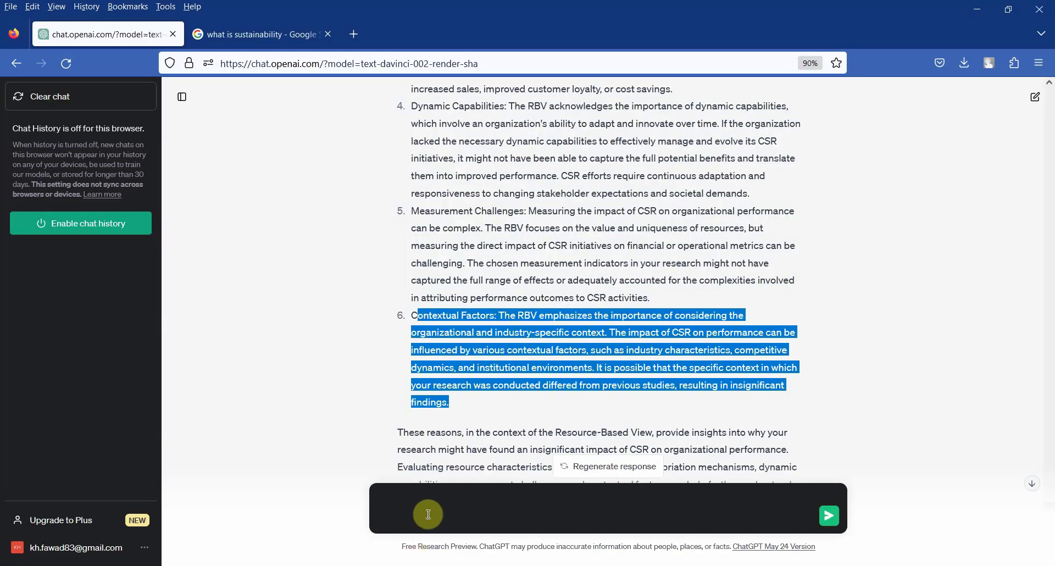
Step: Ask ChatGPT to provide some practical implications of the insignificant results and review them
{"action": "left_click", "coordinate": [429, 514]}
{"action": "type", "text": "Can you pro"}
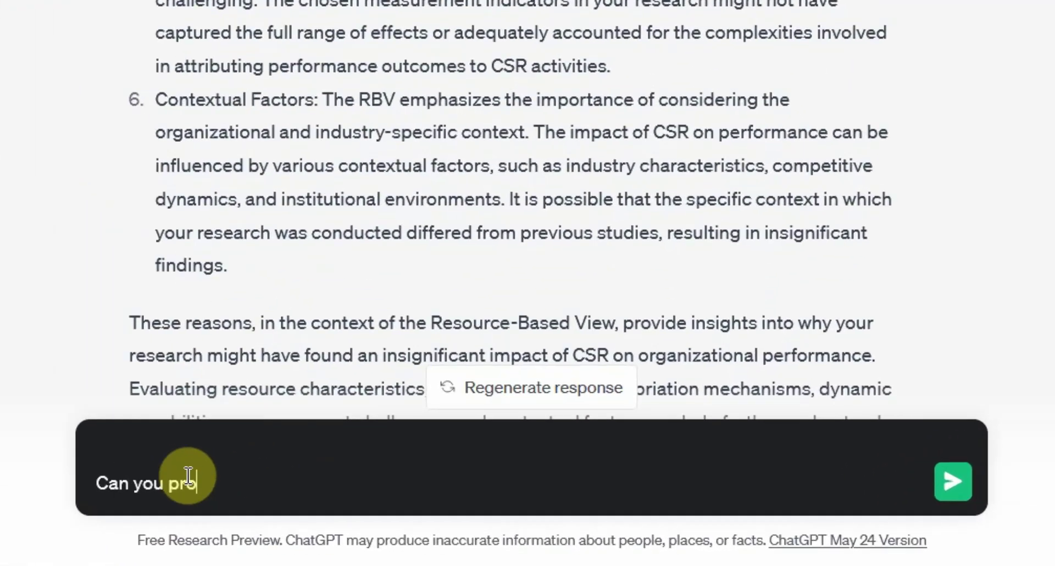
{"action": "type", "text": "void"}
{"action": "key", "text": "BackSpace"}
{"action": "key", "text": "BackSpace"}
{"action": "key", "text": "BackSpace"}
{"action": "type", "text": "ide some practical"}
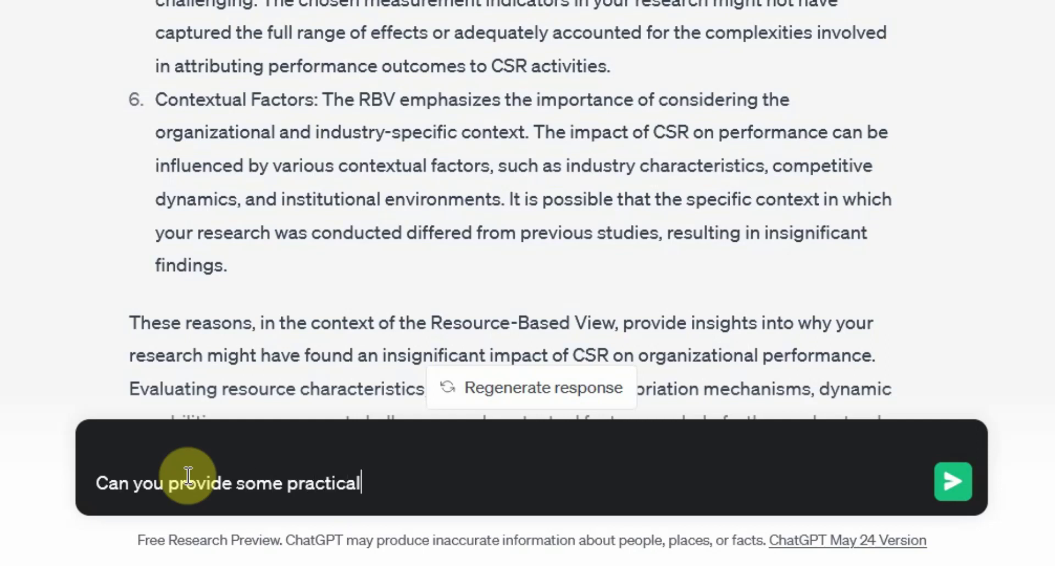
{"action": "type", "text": " implications"}
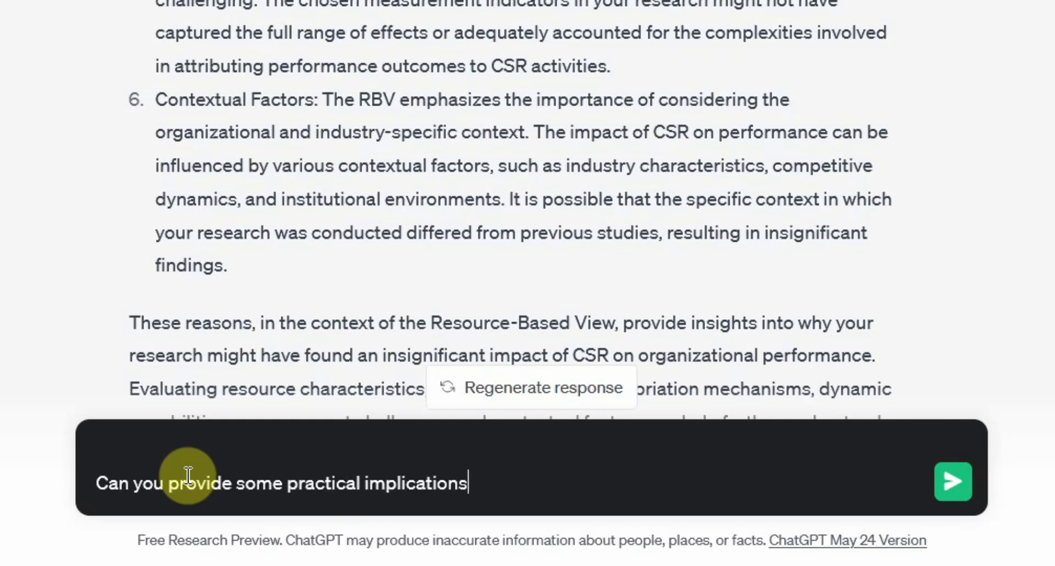
{"action": "type", "text": " of the insignic"}
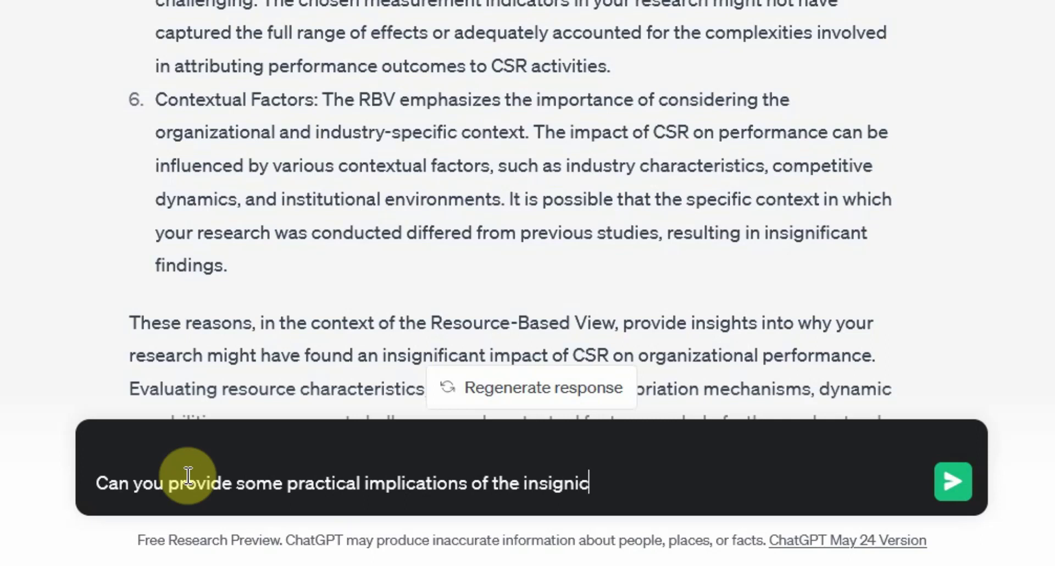
{"action": "type", "text": "ant results"}
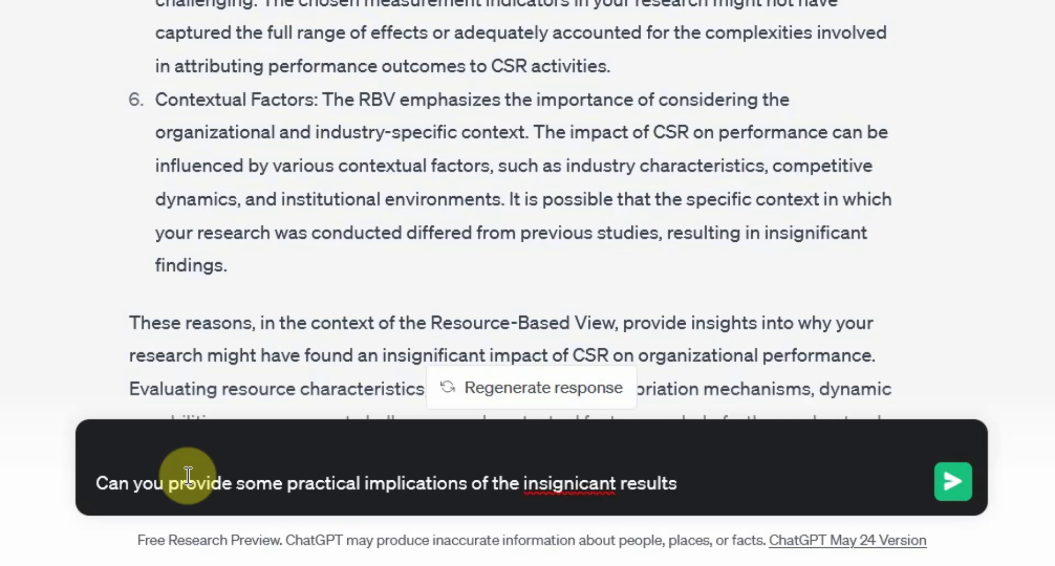
{"action": "key", "text": "Left"}
{"action": "key", "text": "Left"}
{"action": "key", "text": "Left"}
{"action": "key", "text": "Left"}
{"action": "key", "text": "Left"}
{"action": "key", "text": "Left"}
{"action": "key", "text": "Left"}
{"action": "key", "text": "Left"}
{"action": "key", "text": "Left"}
{"action": "key", "text": "Left"}
{"action": "key", "text": "Left"}
{"action": "key", "text": "Left"}
{"action": "key", "text": "Right"}
{"action": "key", "text": "Right"}
{"action": "key", "text": "Right"}
{"action": "type", "text": "fi"}
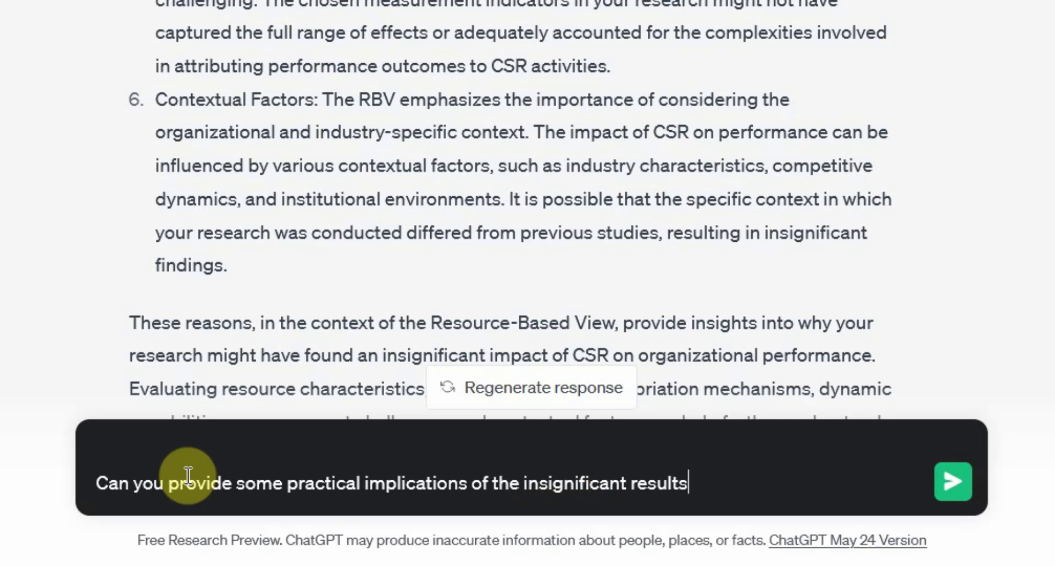
{"action": "key", "text": "Return"}
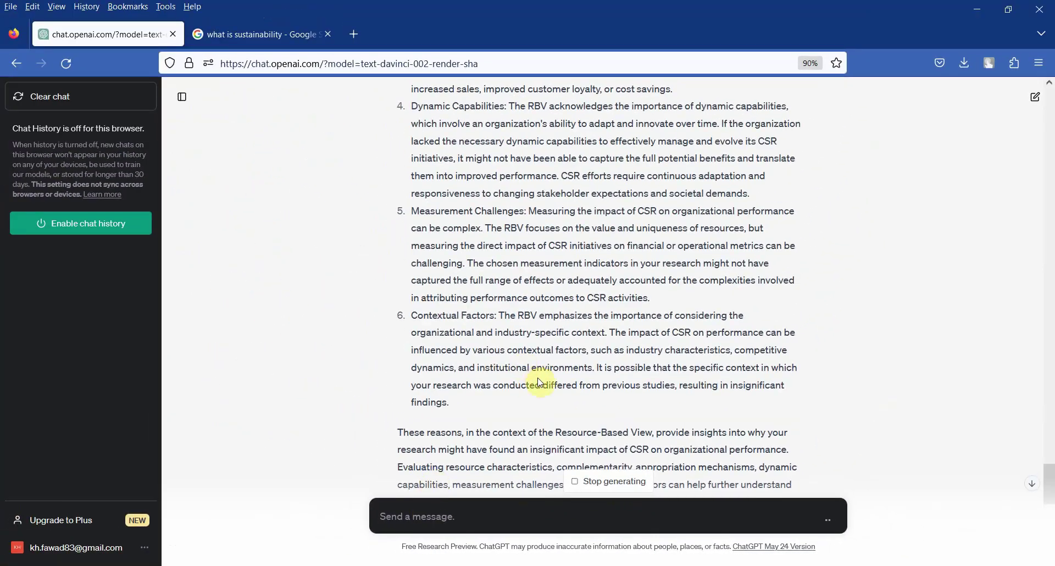
{"action": "scroll", "coordinate": [541, 384], "scroll_direction": "down", "scroll_amount": 10}
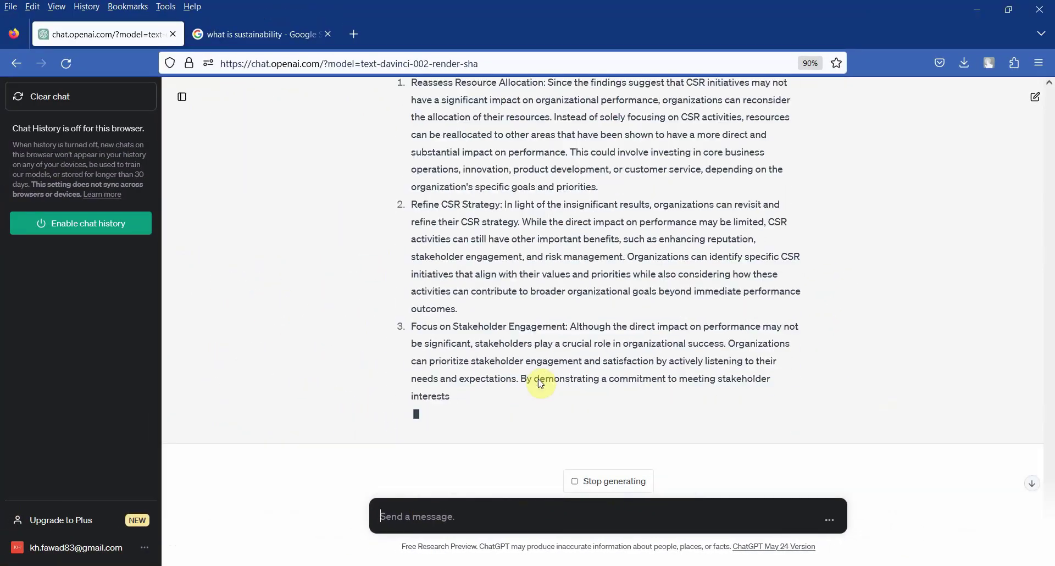
{"action": "scroll", "coordinate": [538, 381], "scroll_direction": "up", "scroll_amount": 6}
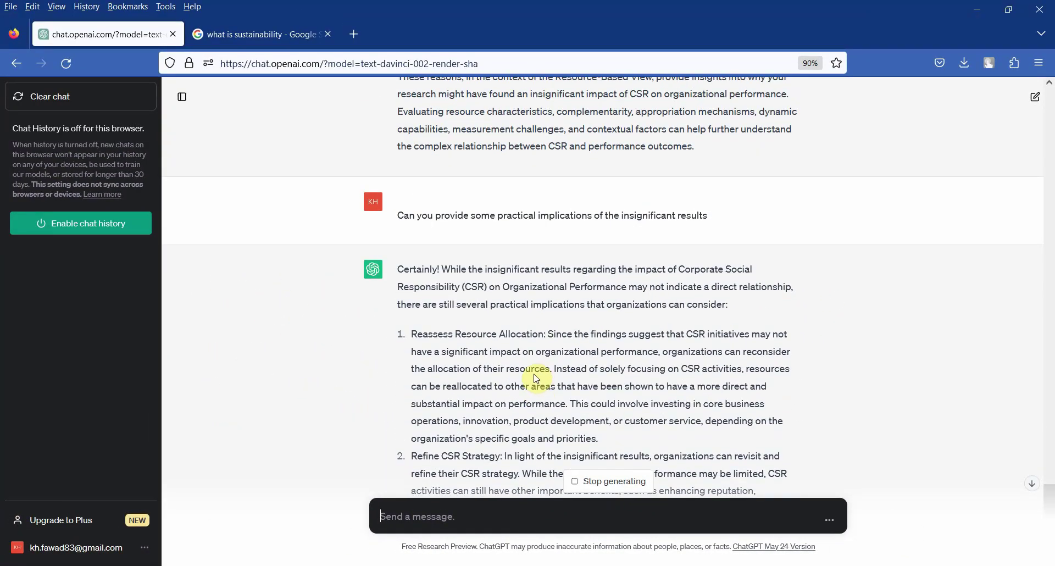
{"action": "scroll", "coordinate": [538, 379], "scroll_direction": "down", "scroll_amount": 8}
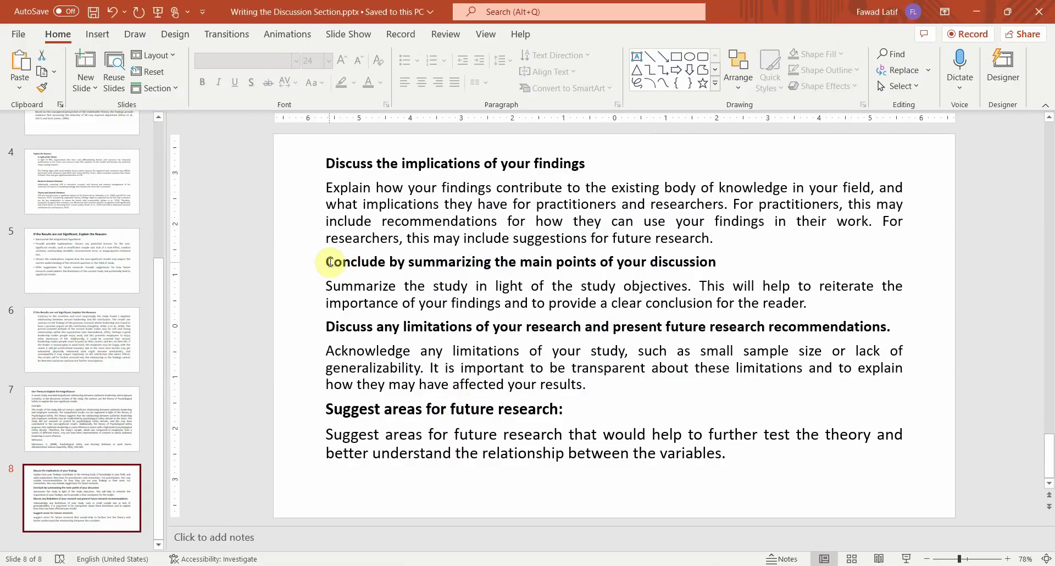
{"action": "left_click_drag", "start_coordinate": [329, 261], "coordinate": [730, 455]}
{"action": "left_click", "coordinate": [484, 369]}
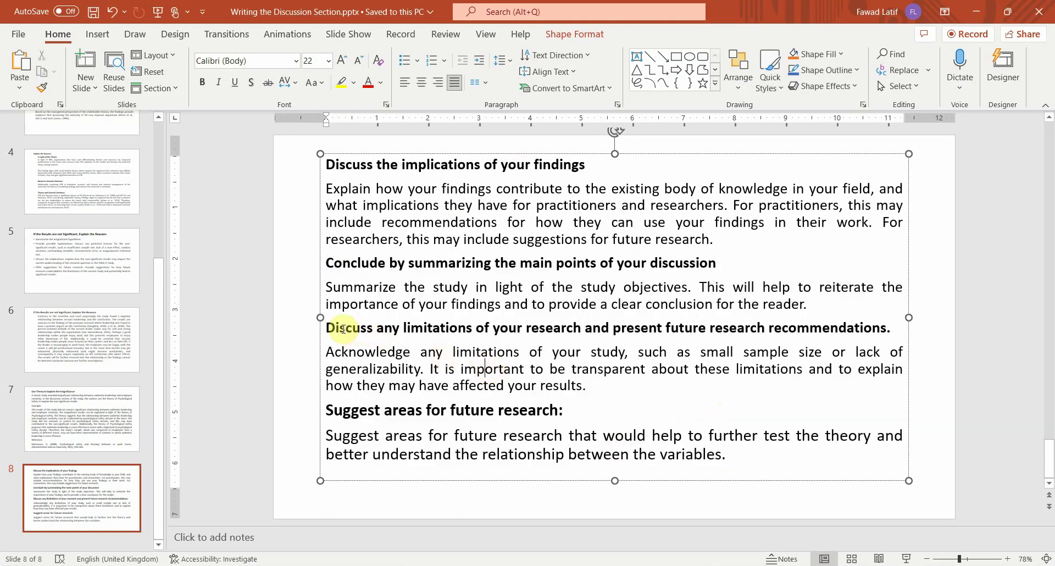